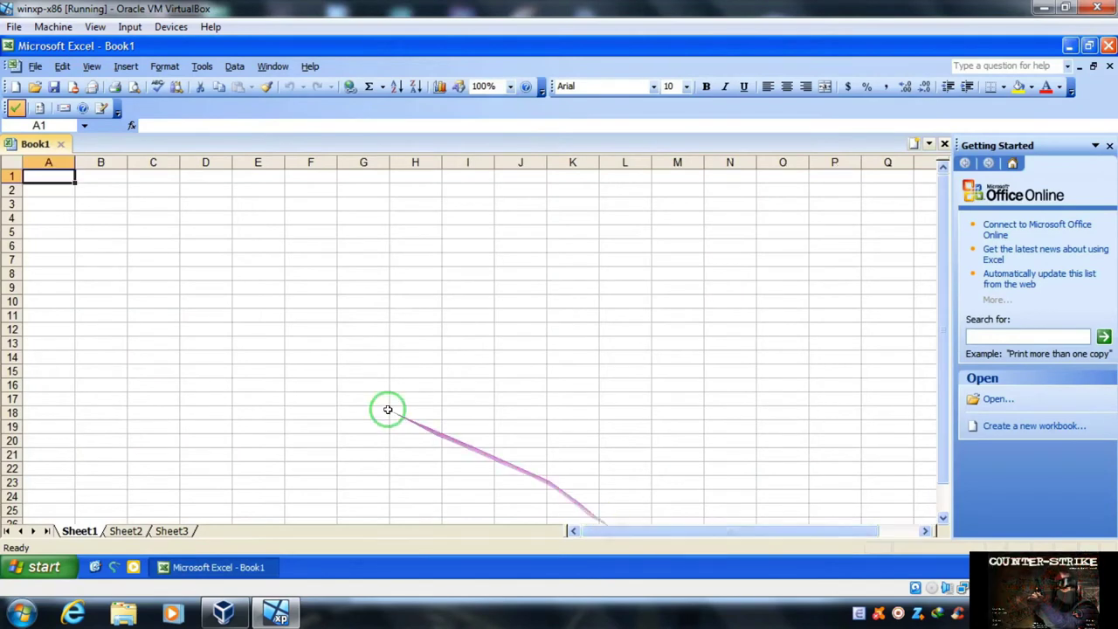
Merge and center cells A1:O6 and open the merged cell for editing.
drag(53, 177, 793, 247)
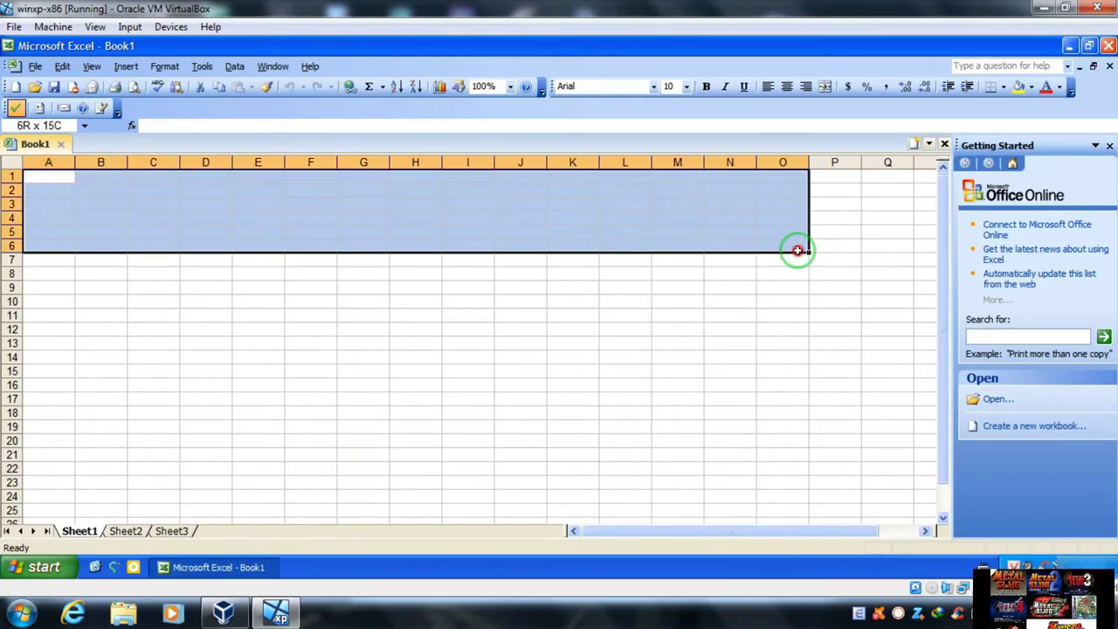
click(824, 87)
double_click(295, 207)
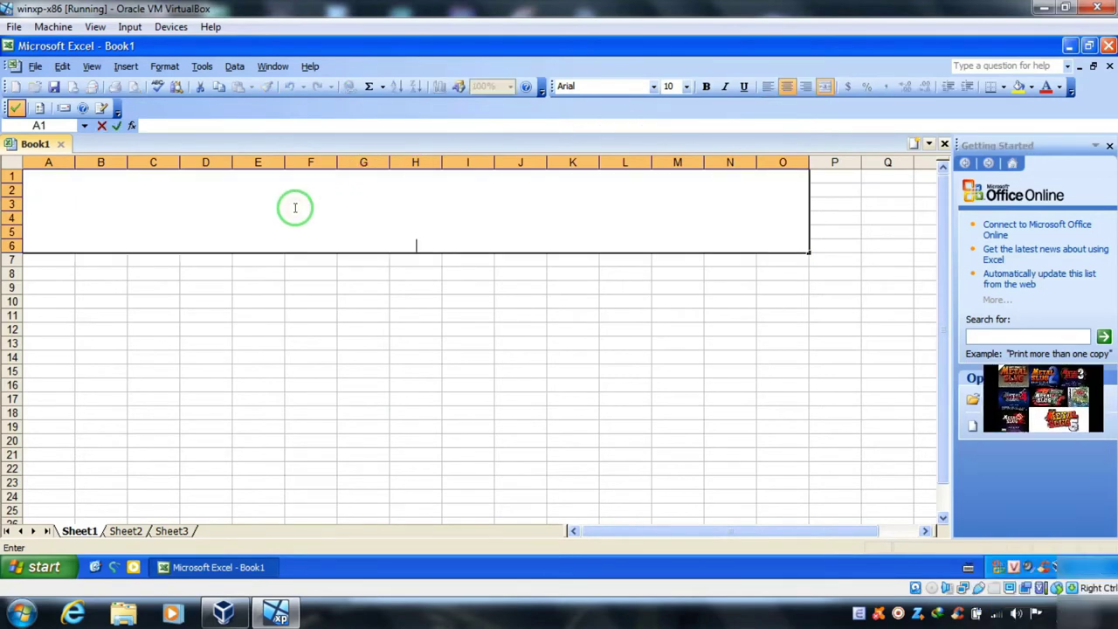
click(687, 87)
click(668, 196)
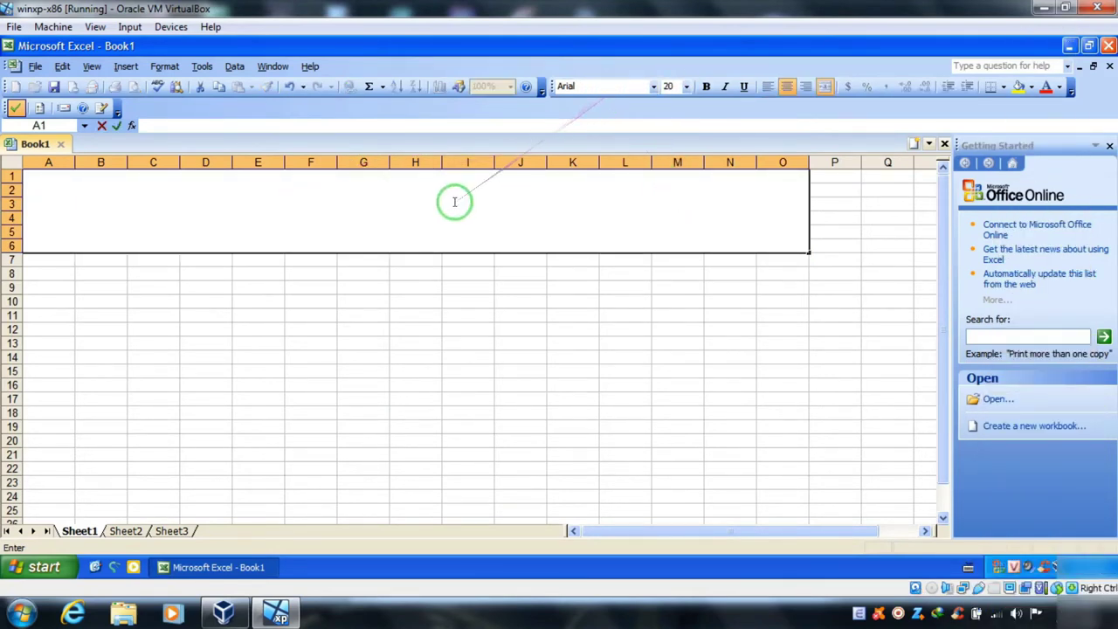
click(1058, 86)
click(1005, 181)
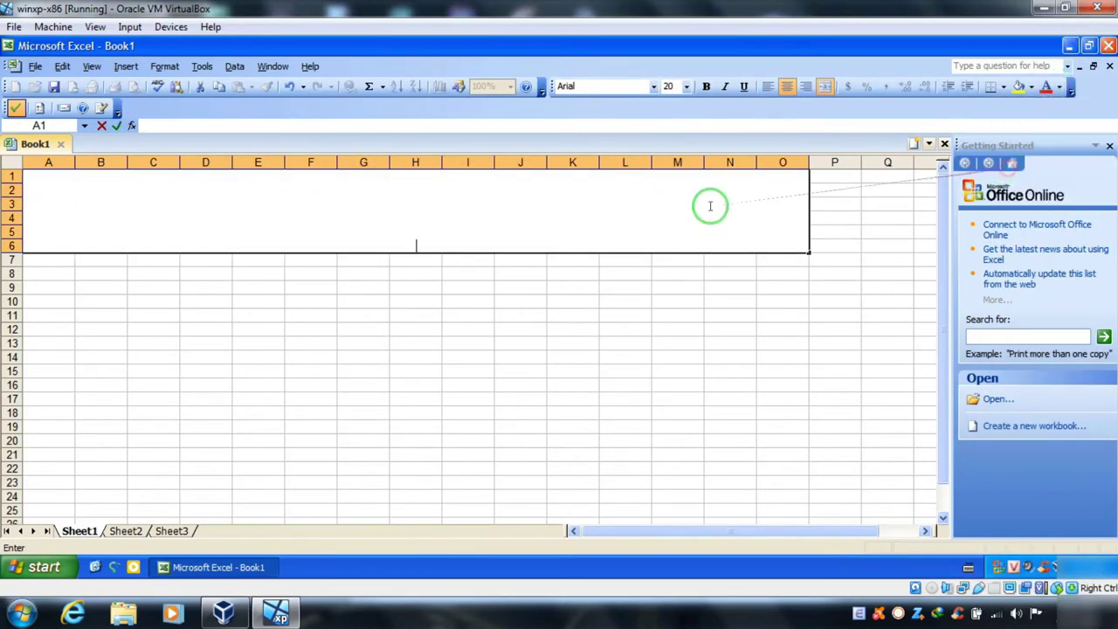
Set the font size to 20 and enter "Thấy có quen không ạ :d" in the merged cell.
click(490, 245)
click(686, 86)
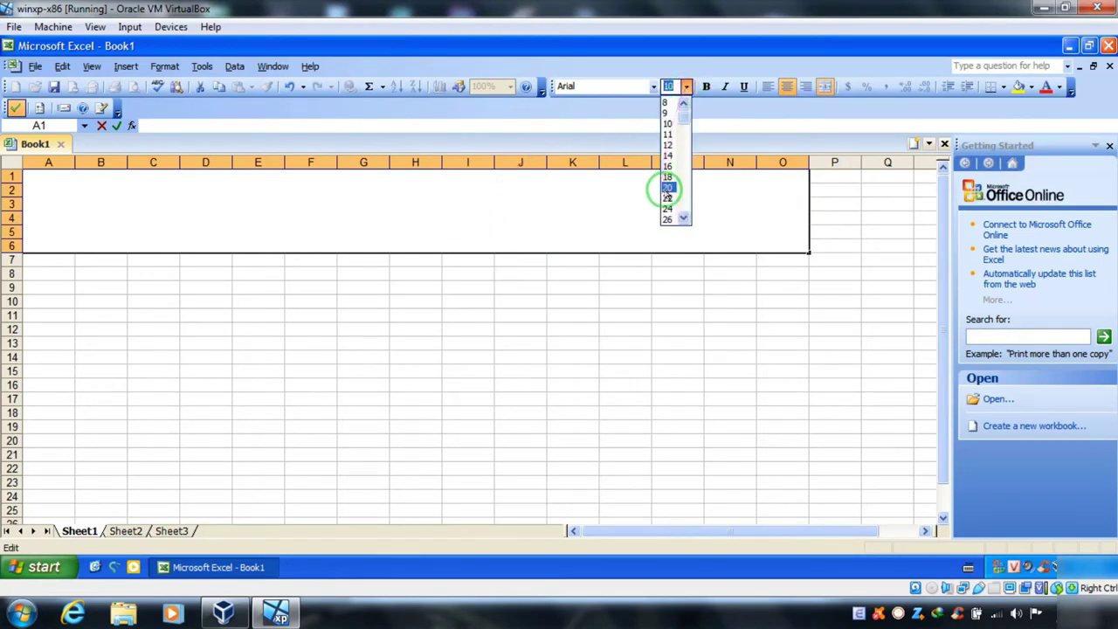
click(668, 195)
text(Thây có quen không a)
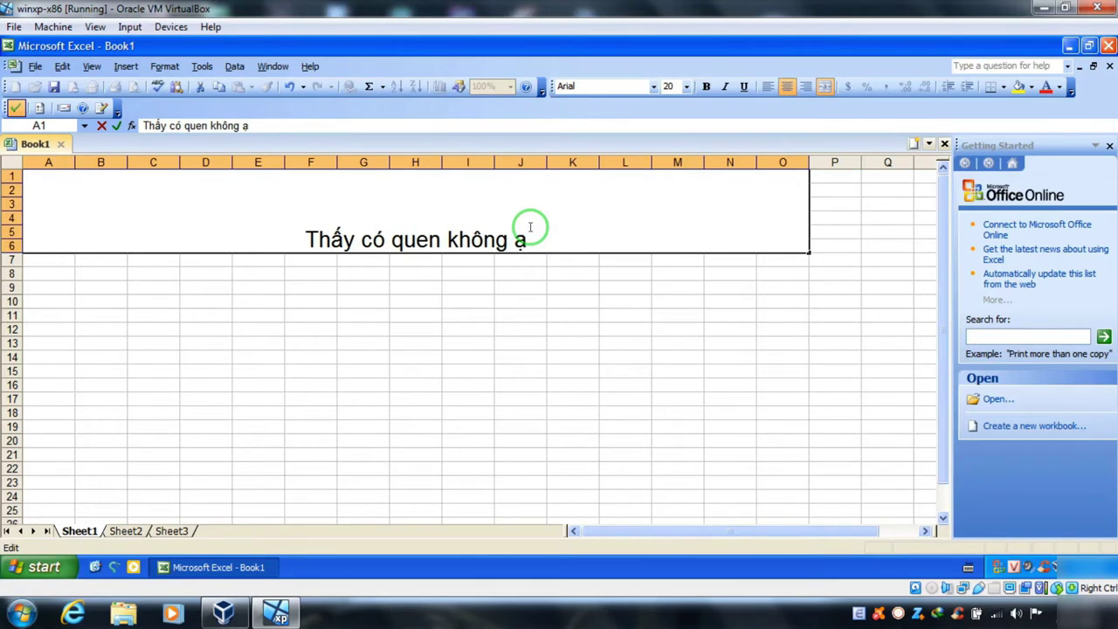
text( :d)
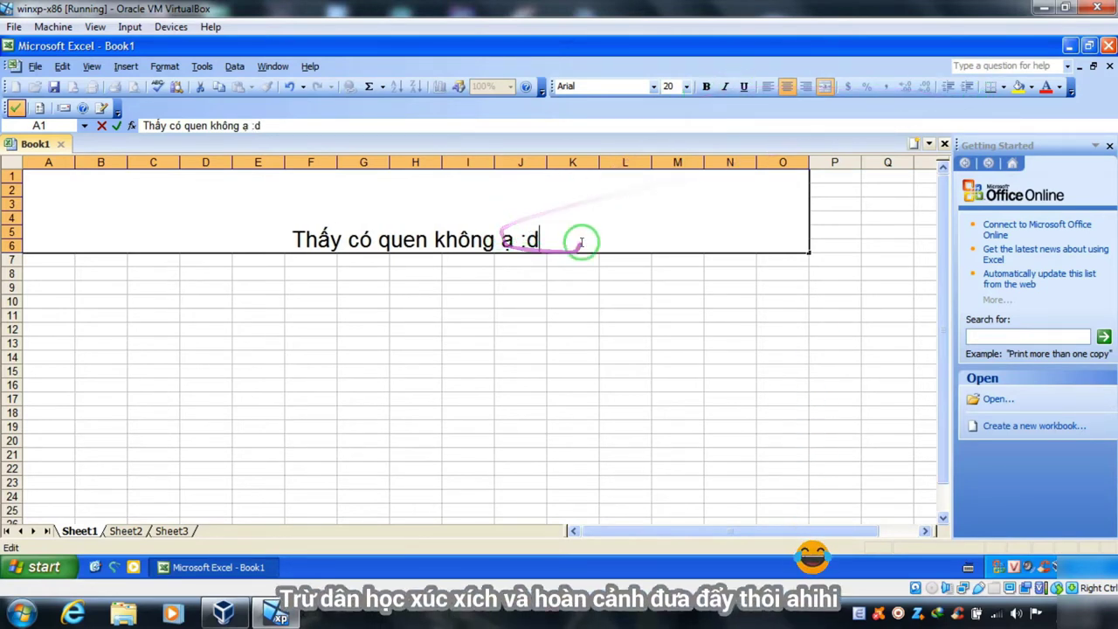
Format all the text in the merged cell as red and bold.
drag(579, 233, 300, 224)
click(1060, 86)
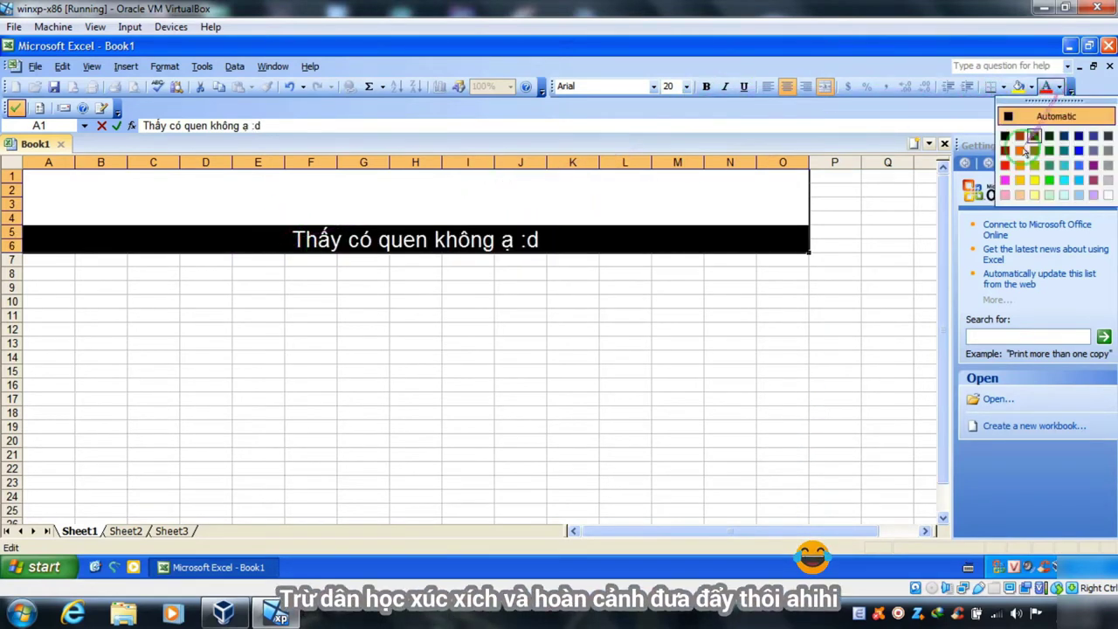
click(1004, 165)
click(706, 87)
click(612, 200)
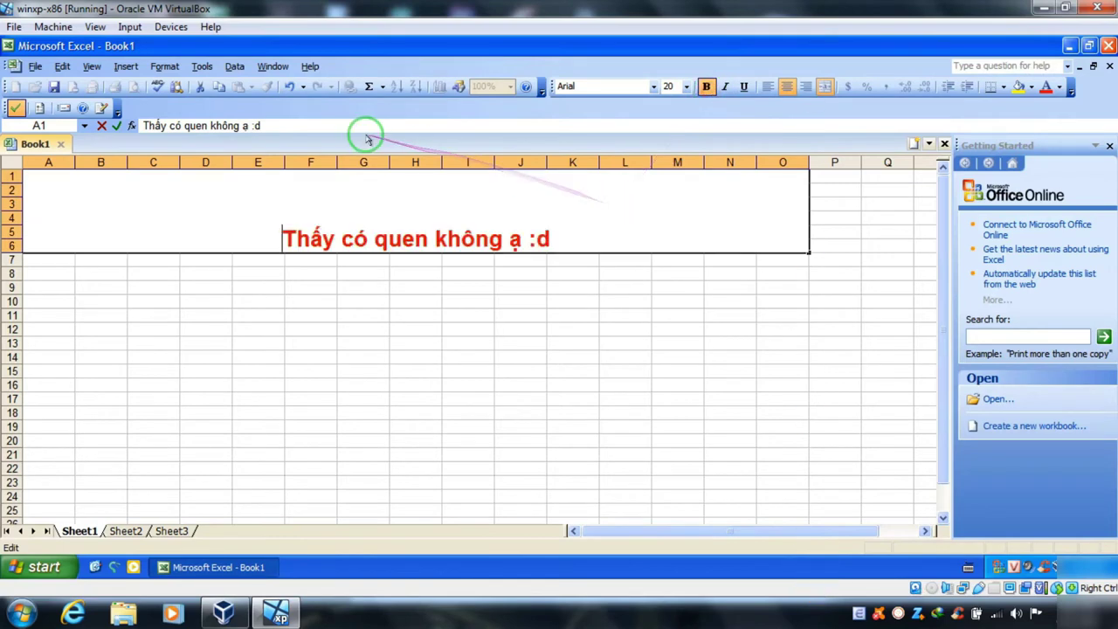
Close the spreadsheet program without saving the workbook, and refresh the desktop.
click(1108, 45)
click(562, 344)
right_click(538, 225)
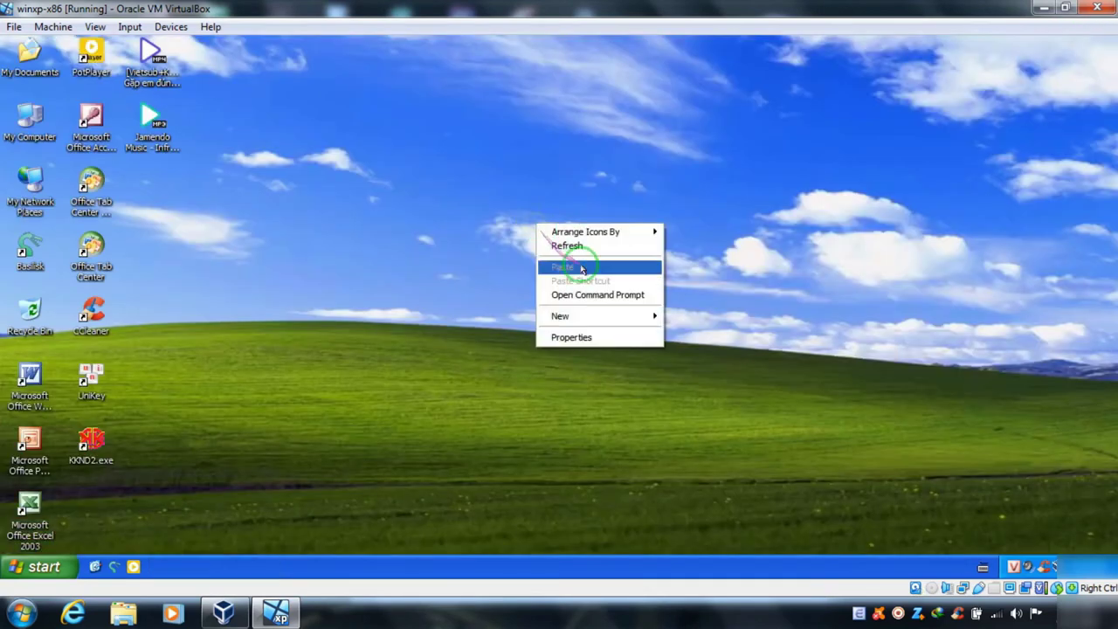
click(578, 248)
Start Microsoft Access and create a blank database named db1.mdb on the Desktop.
click(92, 140)
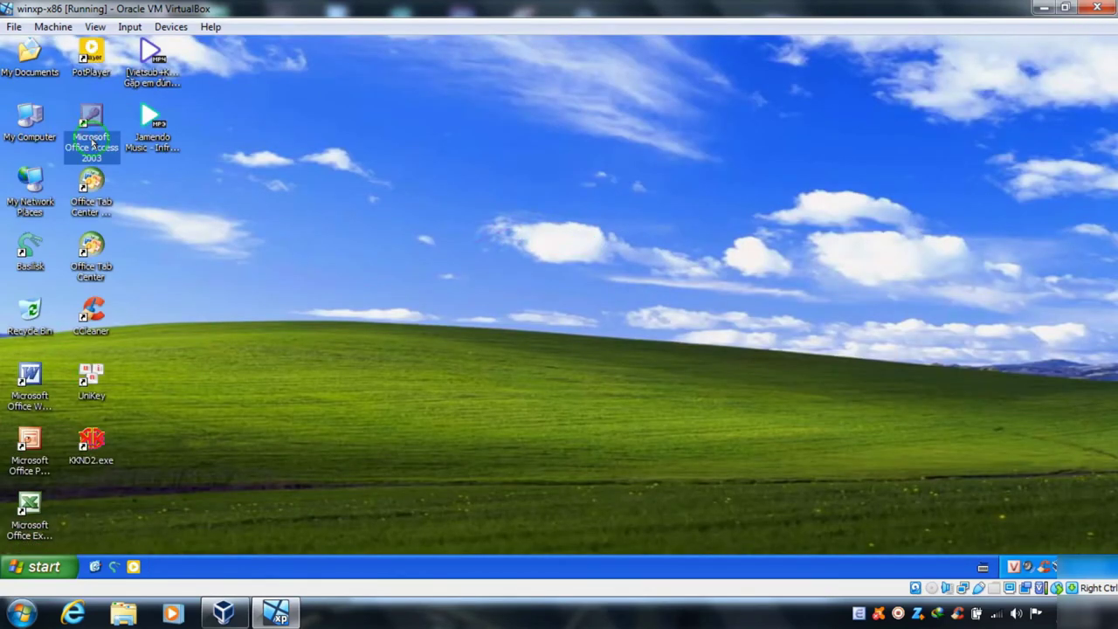
double_click(91, 139)
click(16, 87)
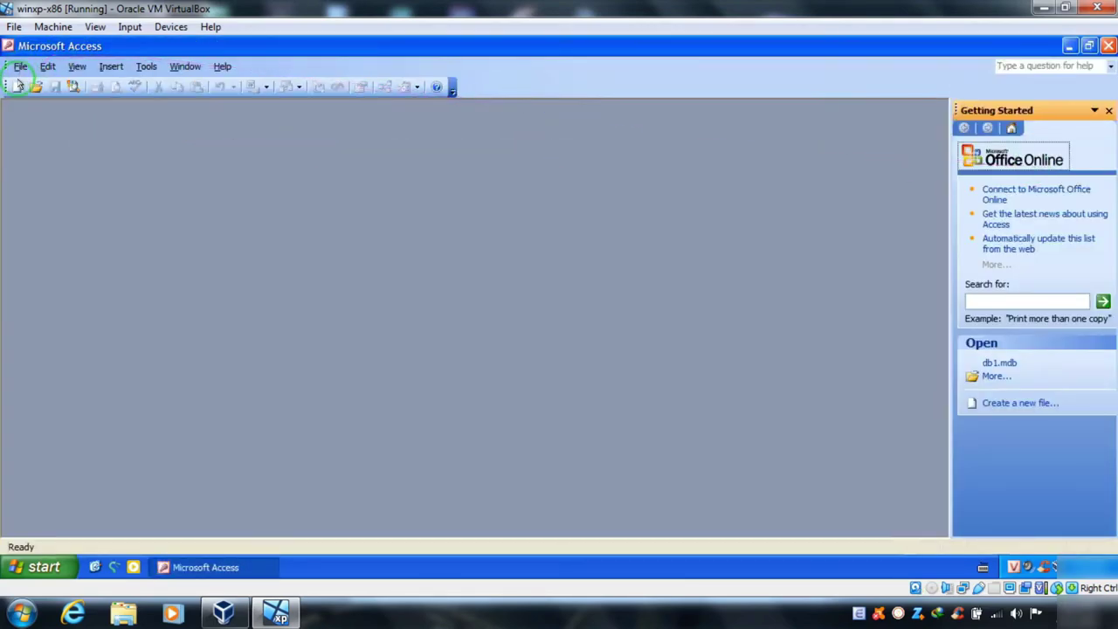
click(1013, 162)
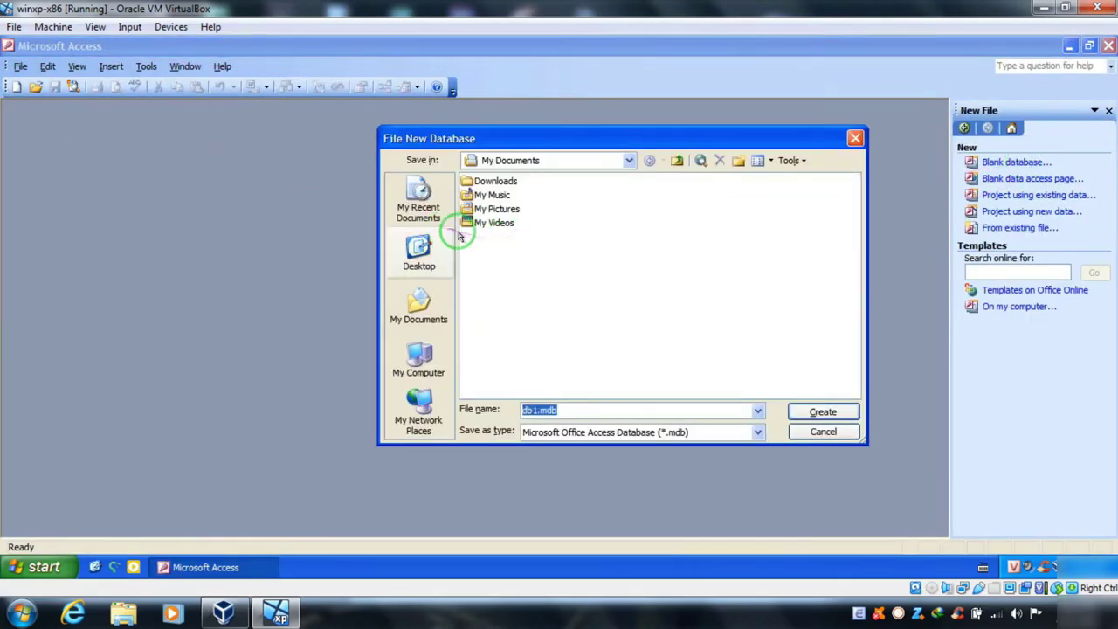
click(418, 249)
click(791, 410)
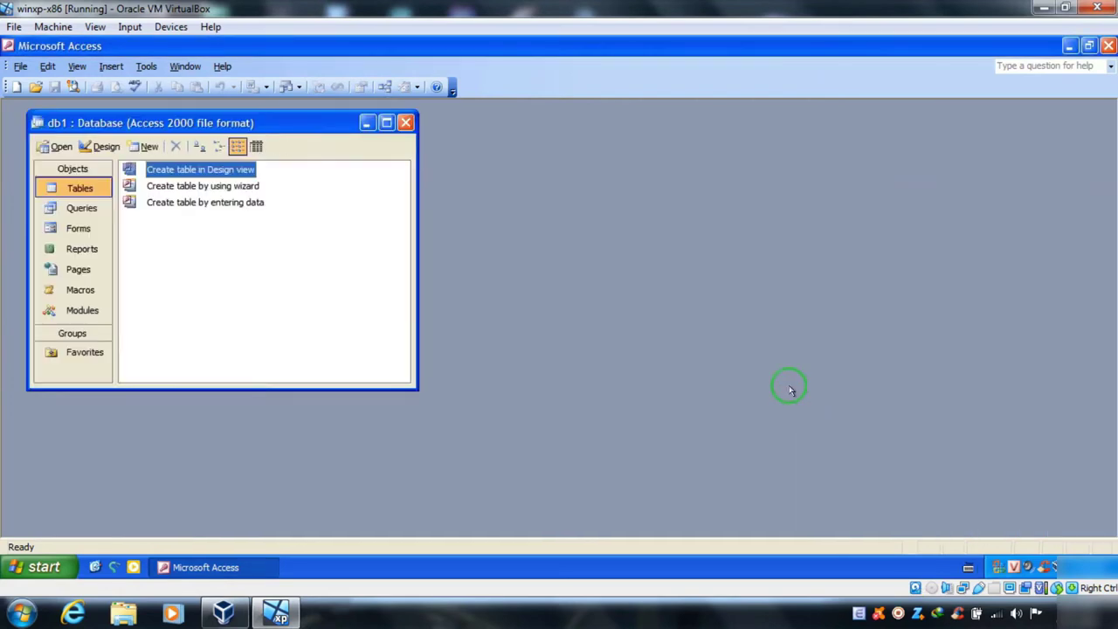
Create a table in Design view and add a Text field named mahs.
double_click(187, 170)
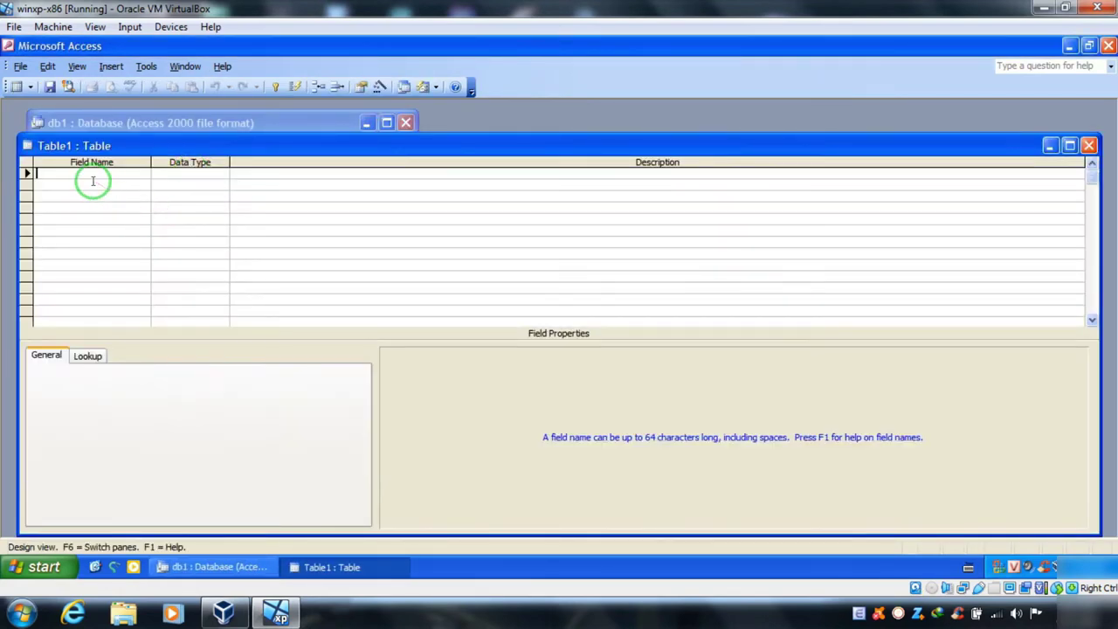
text(hoten_h)
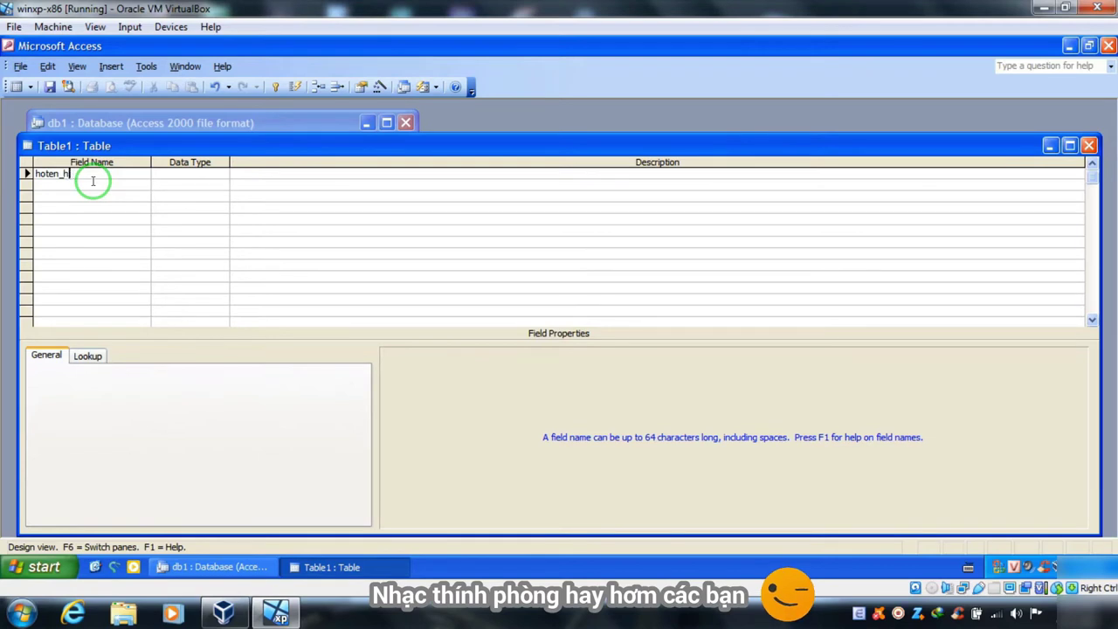
text(smahs)
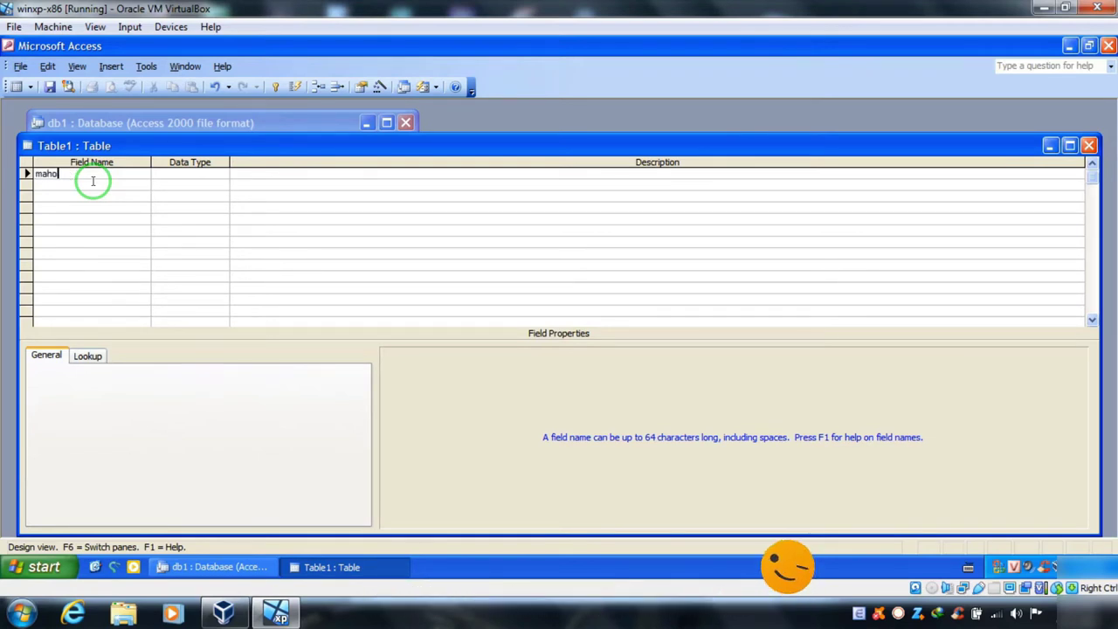
click(197, 179)
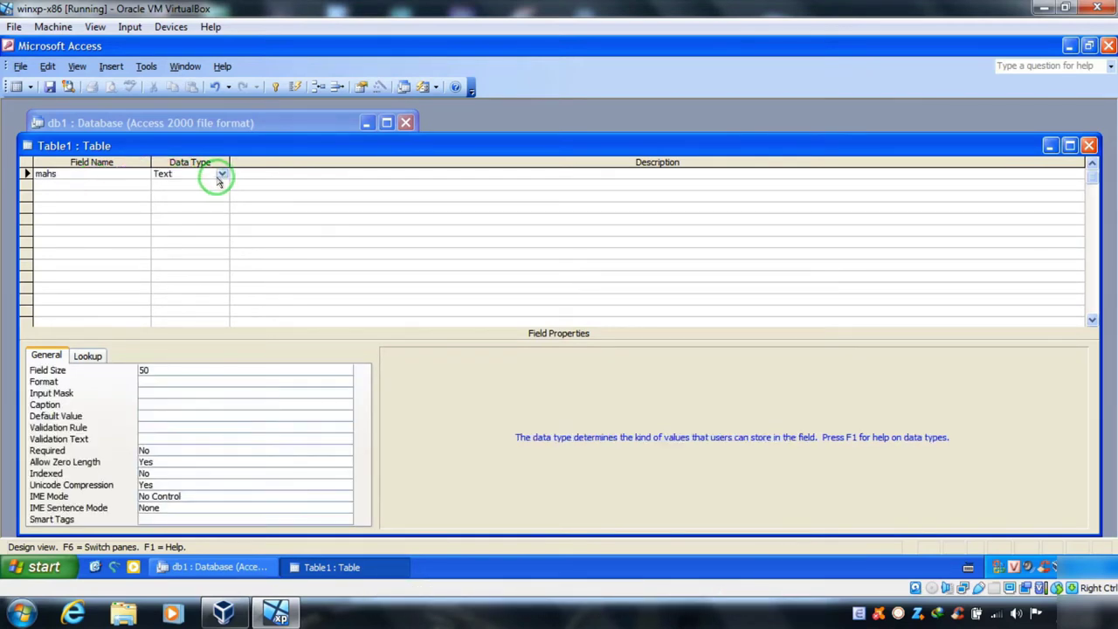
click(222, 174)
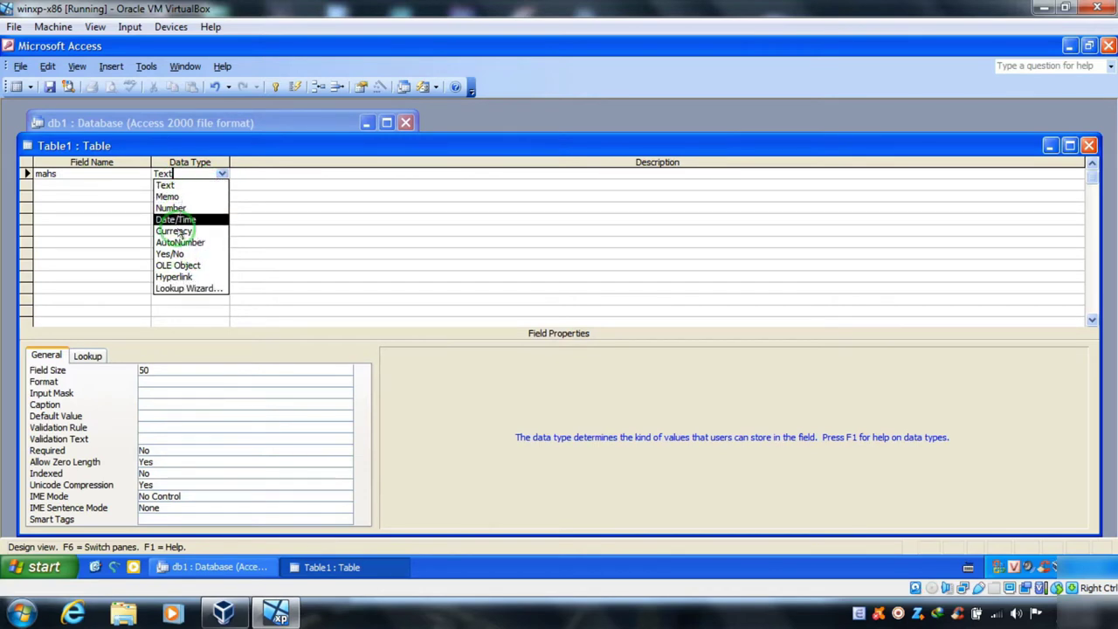
Add a second Text field named tenhs to the table design.
click(102, 188)
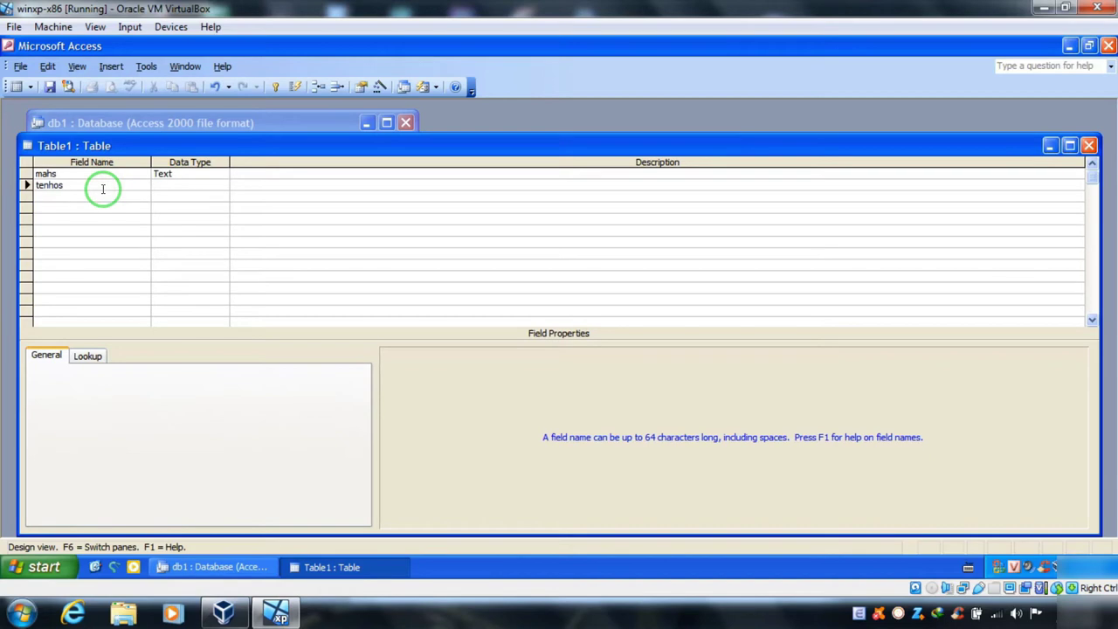
text(tenhe)
click(192, 184)
click(195, 173)
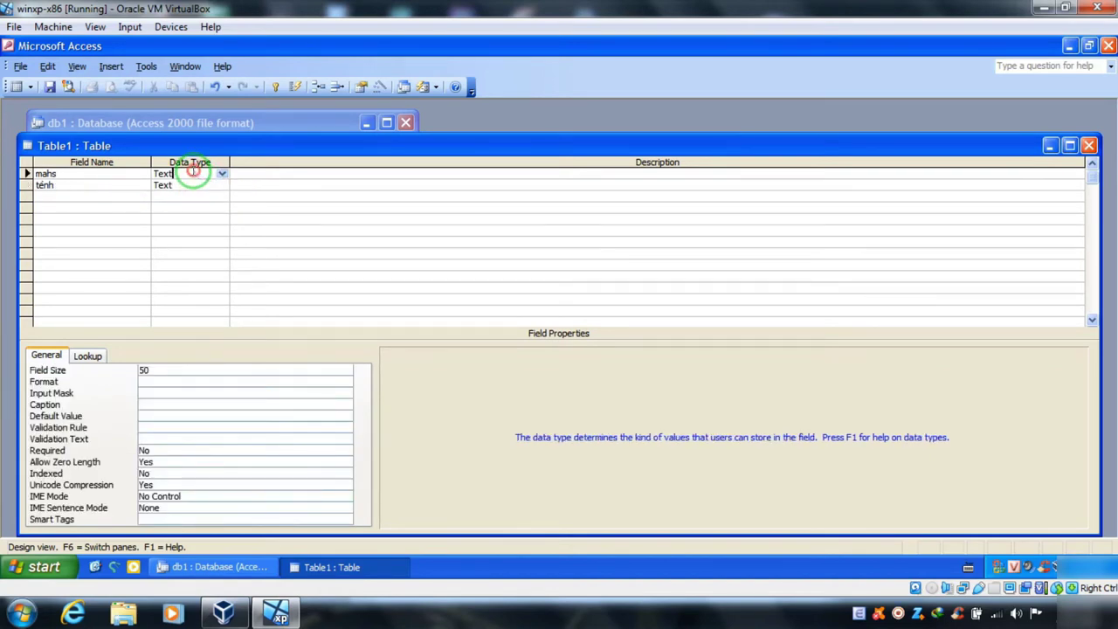
click(222, 174)
click(50, 188)
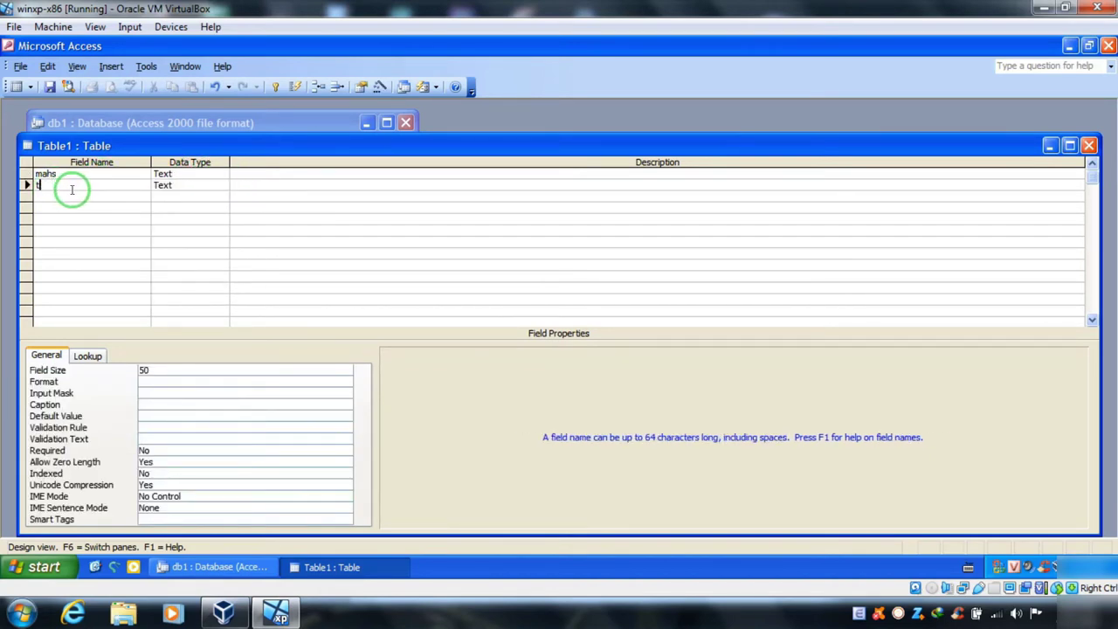
text(s)
key(Return)
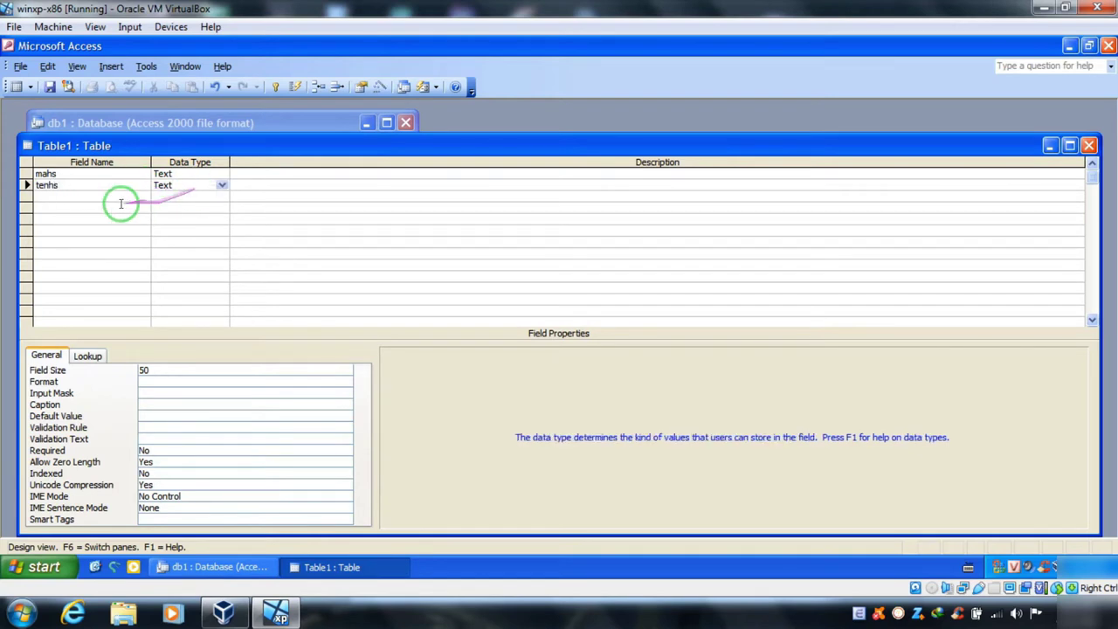
Add a third field named ngaysinh with the Date/Time data type.
click(114, 197)
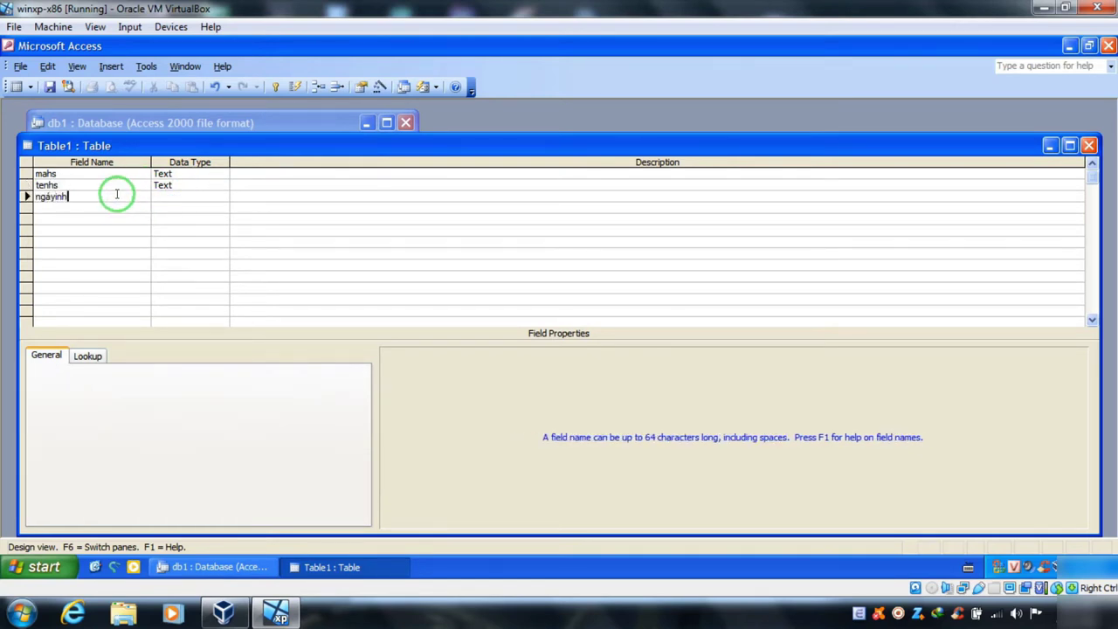
text(ngáyinh)
click(165, 197)
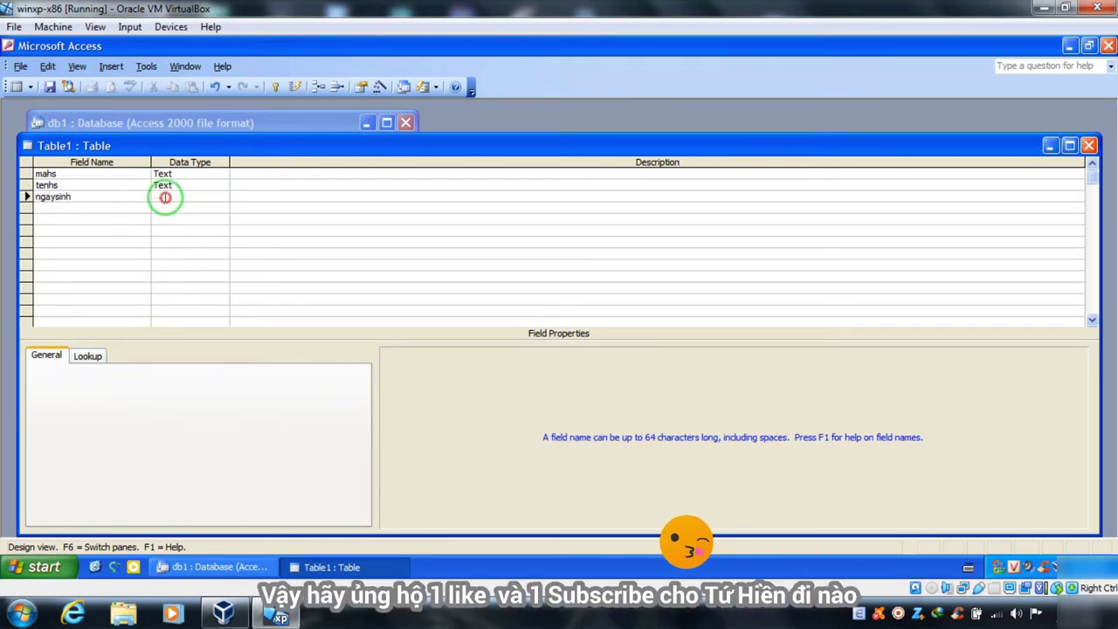
click(220, 196)
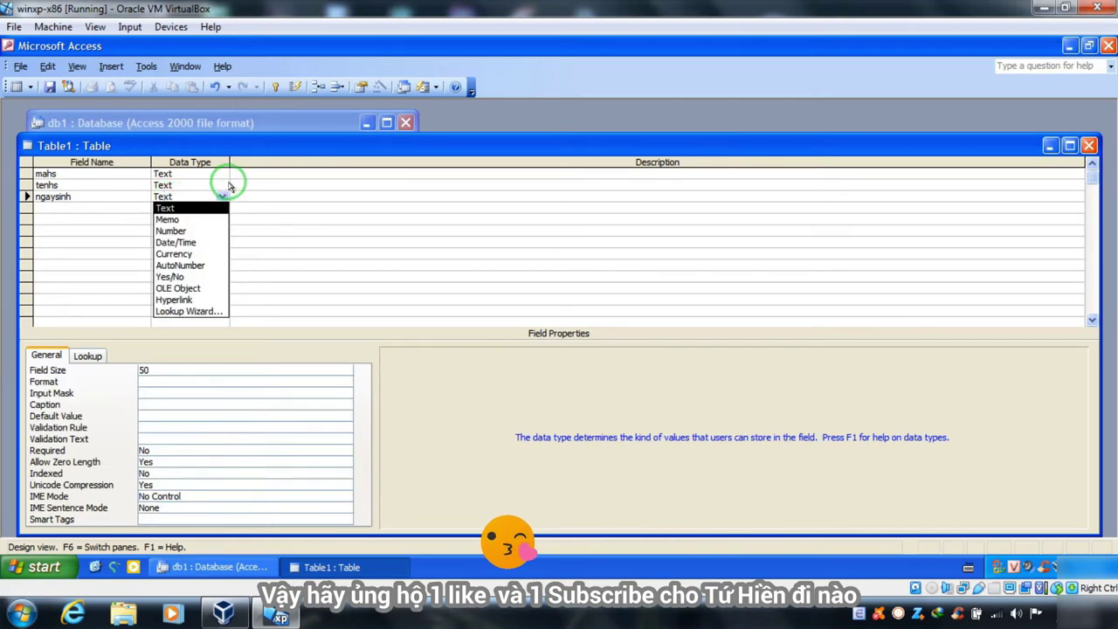
click(183, 242)
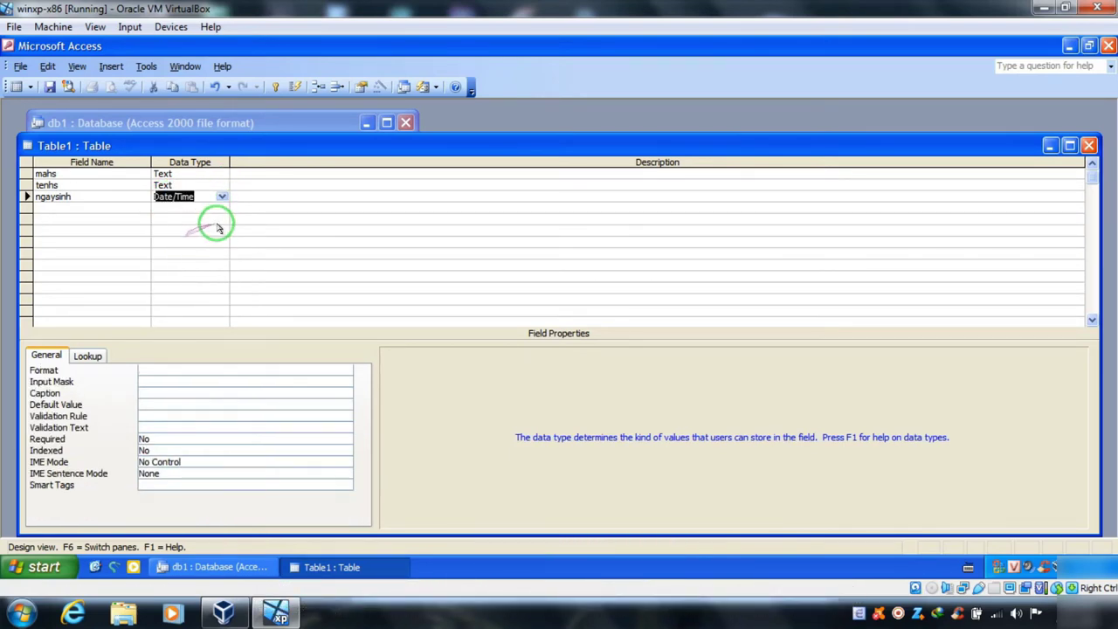
click(274, 199)
Close the table design, saving it as Table1 and letting the program create a primary key.
click(1089, 147)
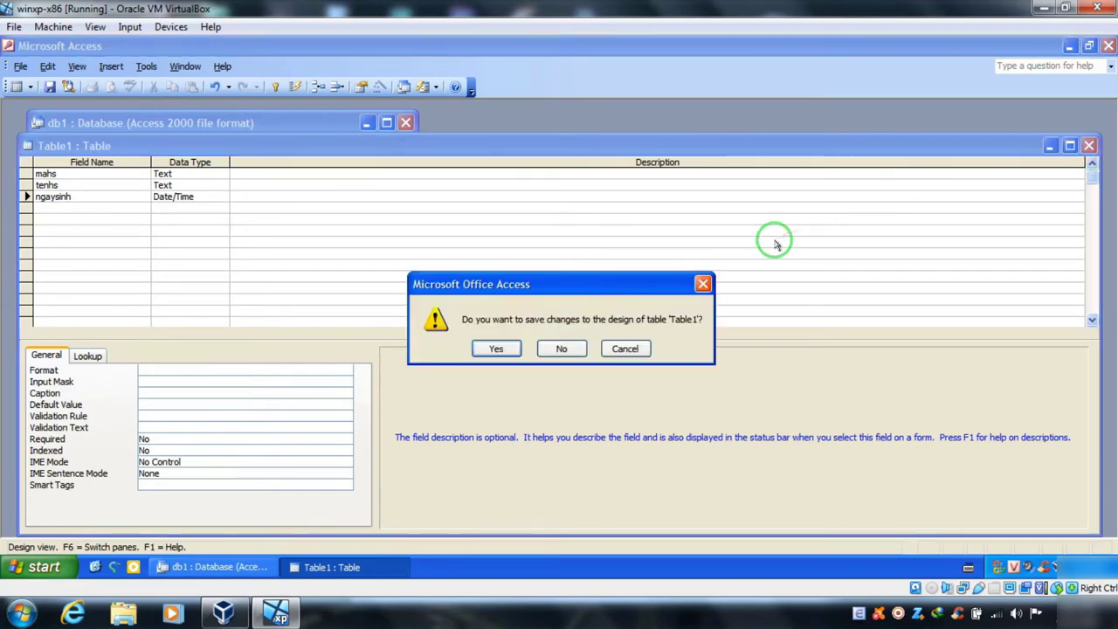
click(515, 350)
click(651, 218)
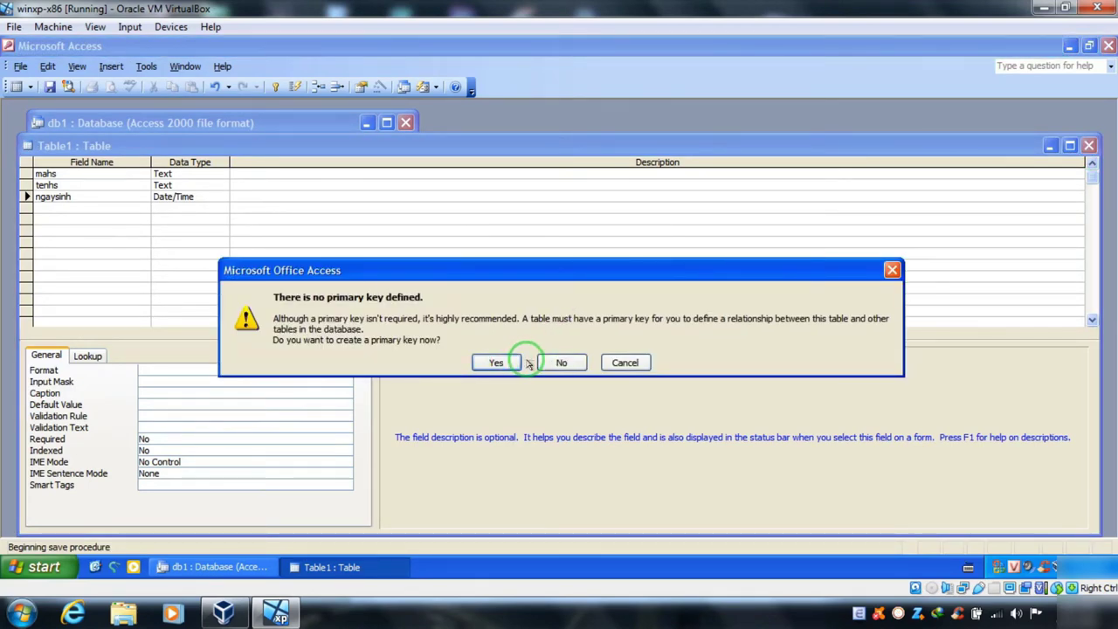
click(512, 362)
Open Table1 and enter a student code in mahs and a student name in tenhs for the first record.
double_click(140, 224)
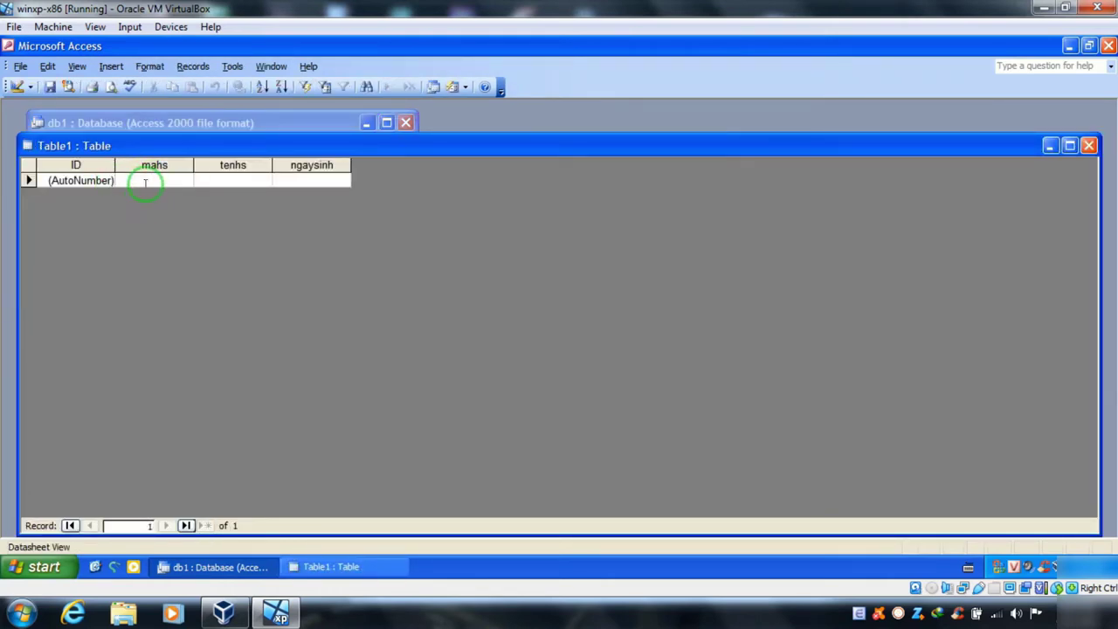
click(145, 181)
text(tu)
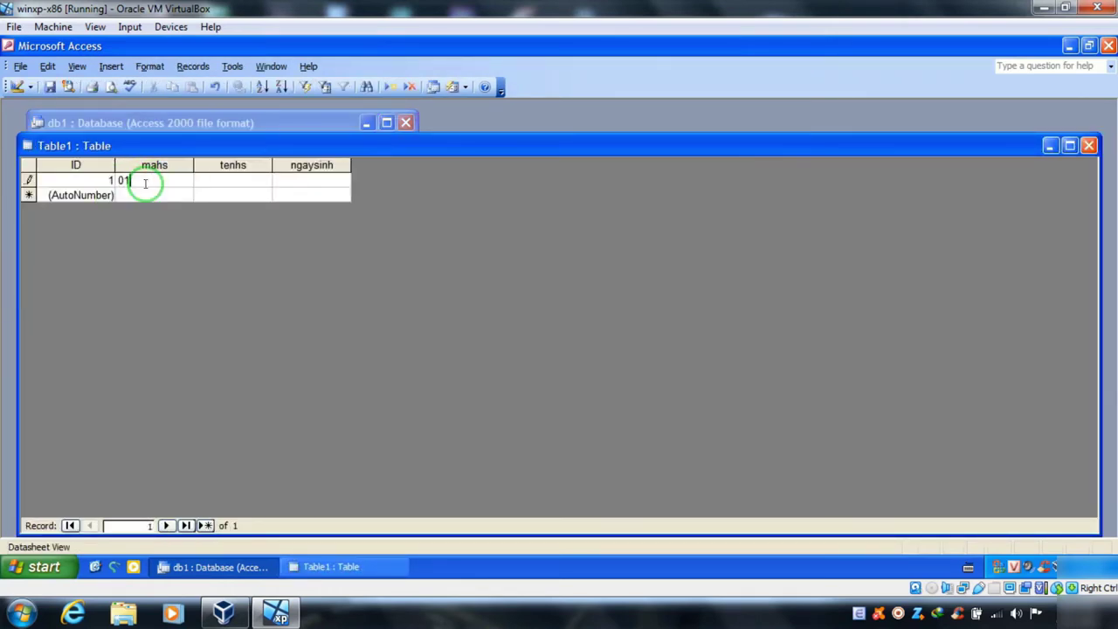
text(a)
click(256, 176)
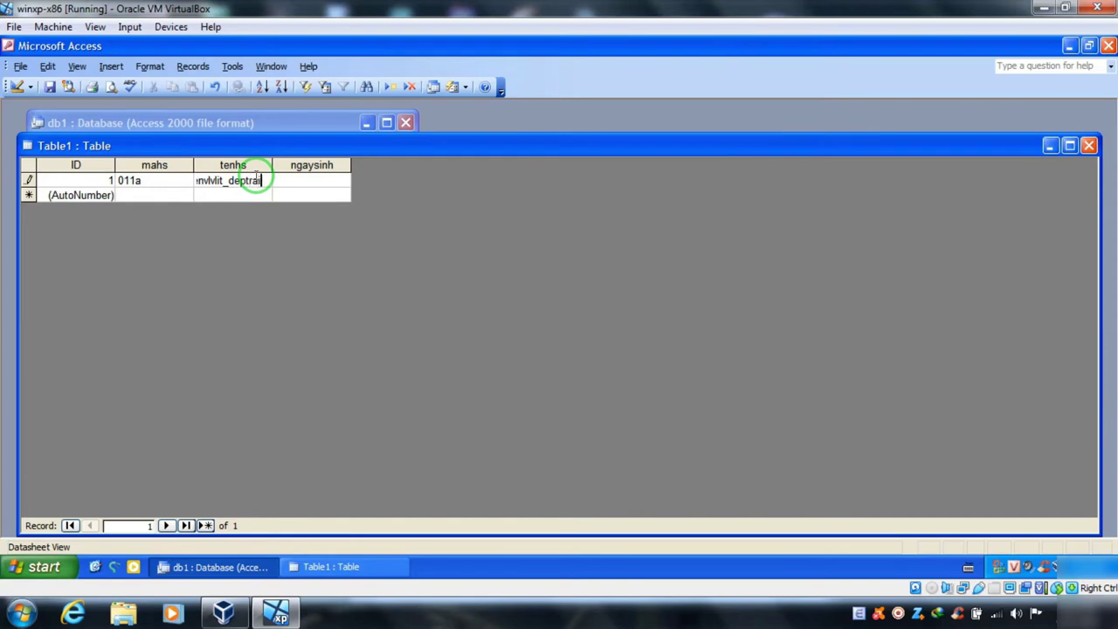
Widen the ngaysinh and tenhs columns of Table1, and enter the first student's birth date in month/day/year form.
drag(350, 166, 461, 166)
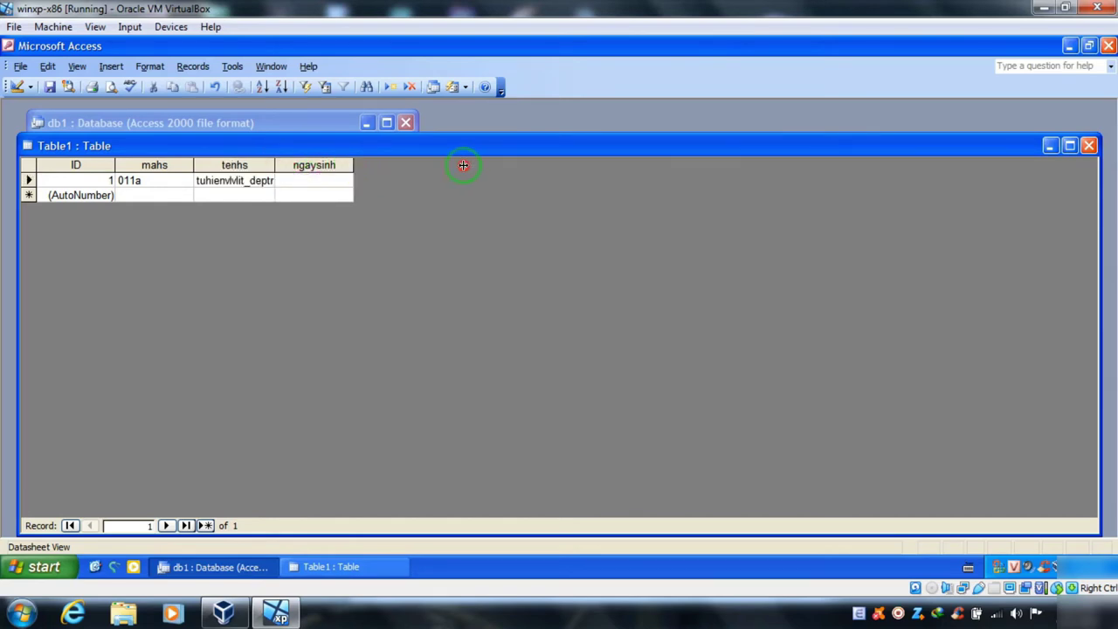
drag(273, 166, 346, 166)
click(373, 182)
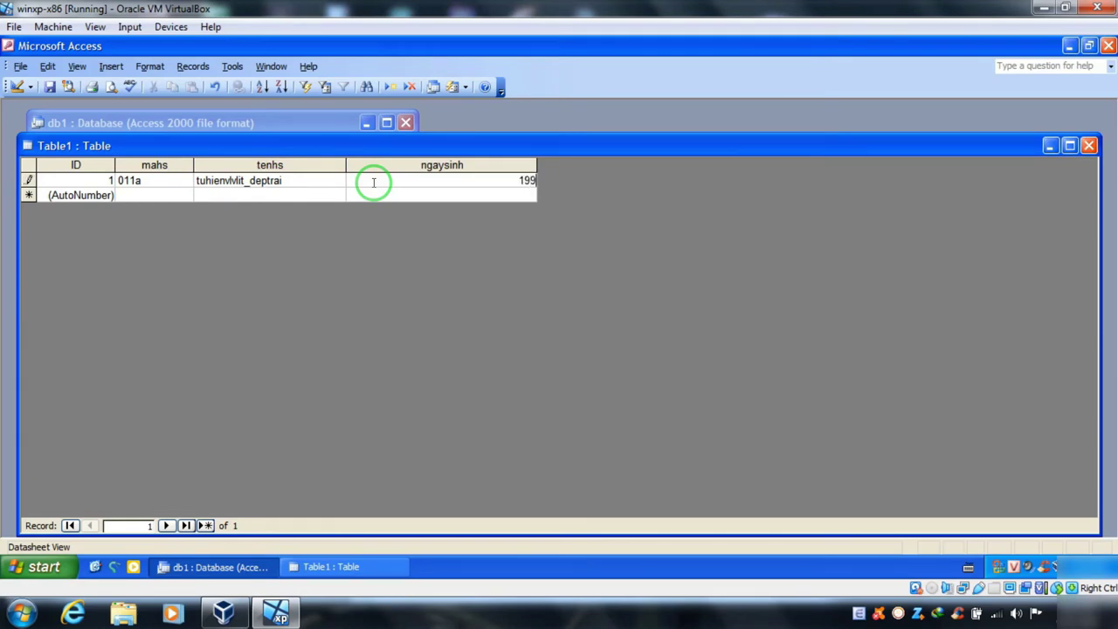
click(373, 184)
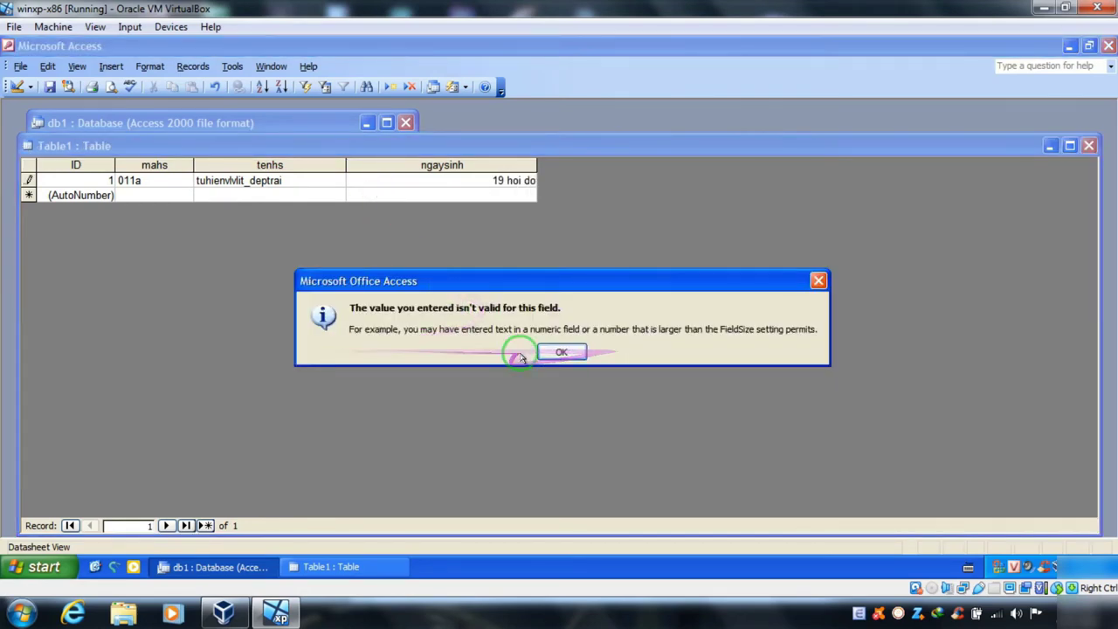
click(565, 353)
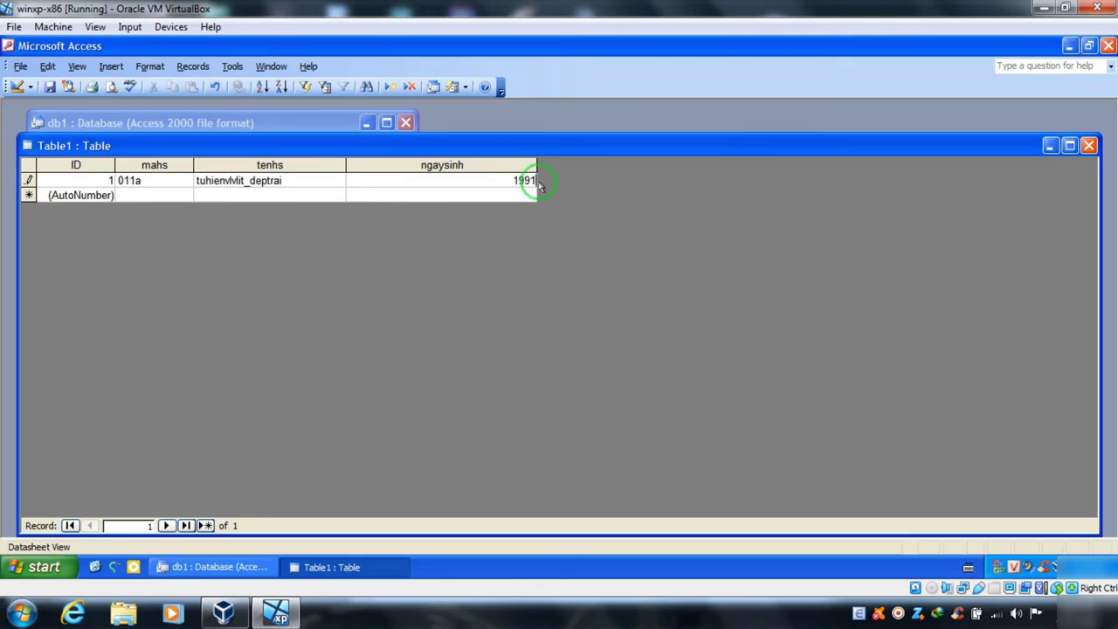
click(671, 193)
click(559, 350)
text(41)
key(BackSpace)
text(/1/)
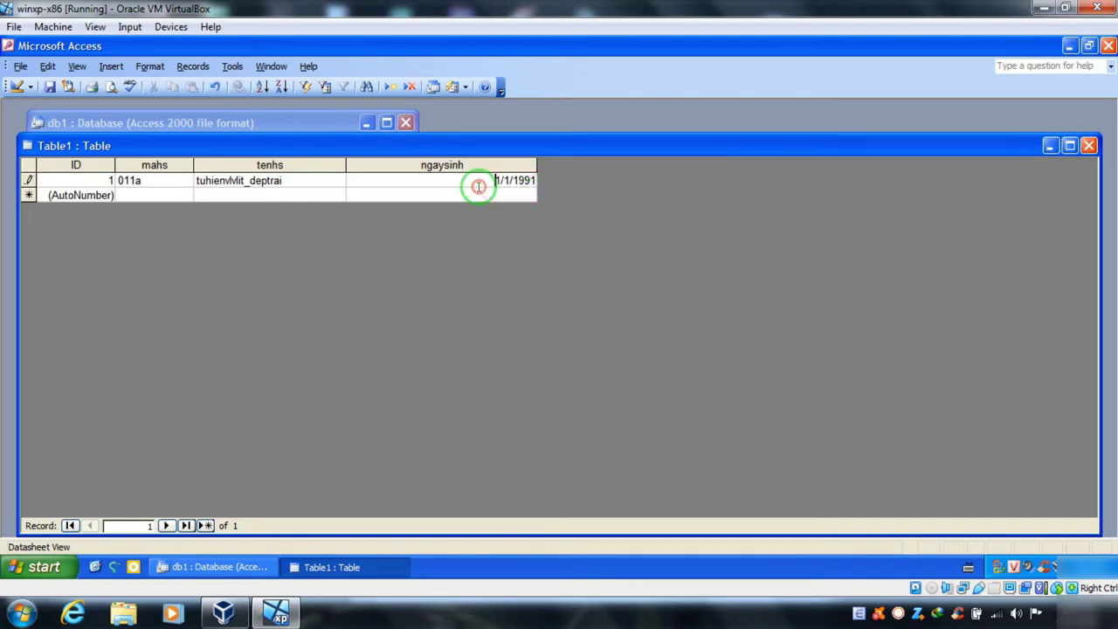
Close Table1 with its layout changes saved, and reopen it to check the stored record before exiting Access.
click(183, 196)
click(1088, 146)
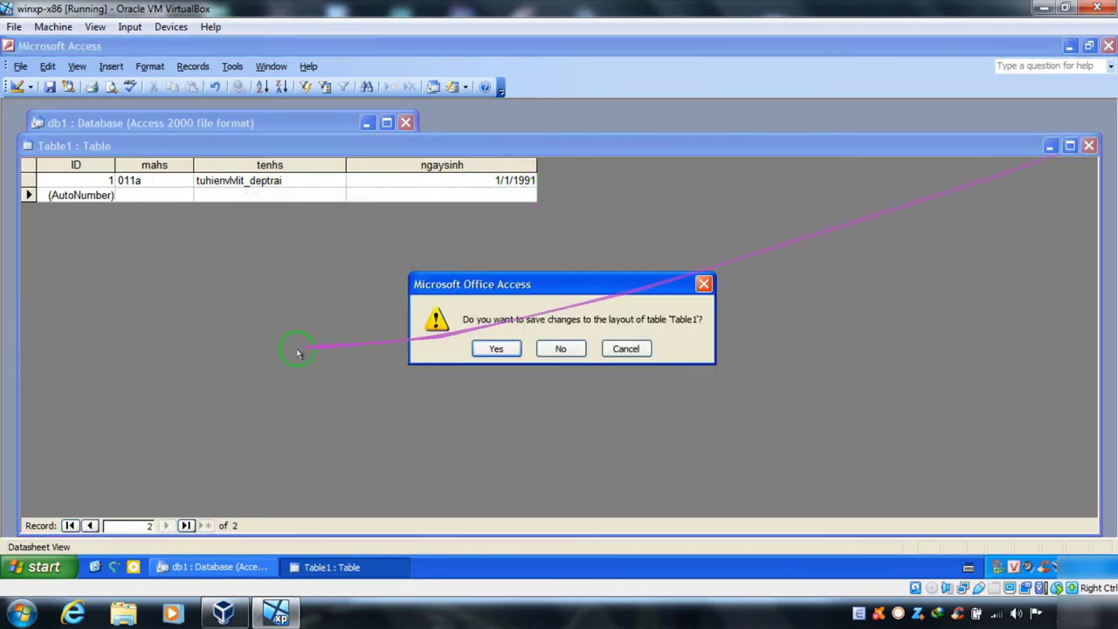
key(Return)
double_click(157, 217)
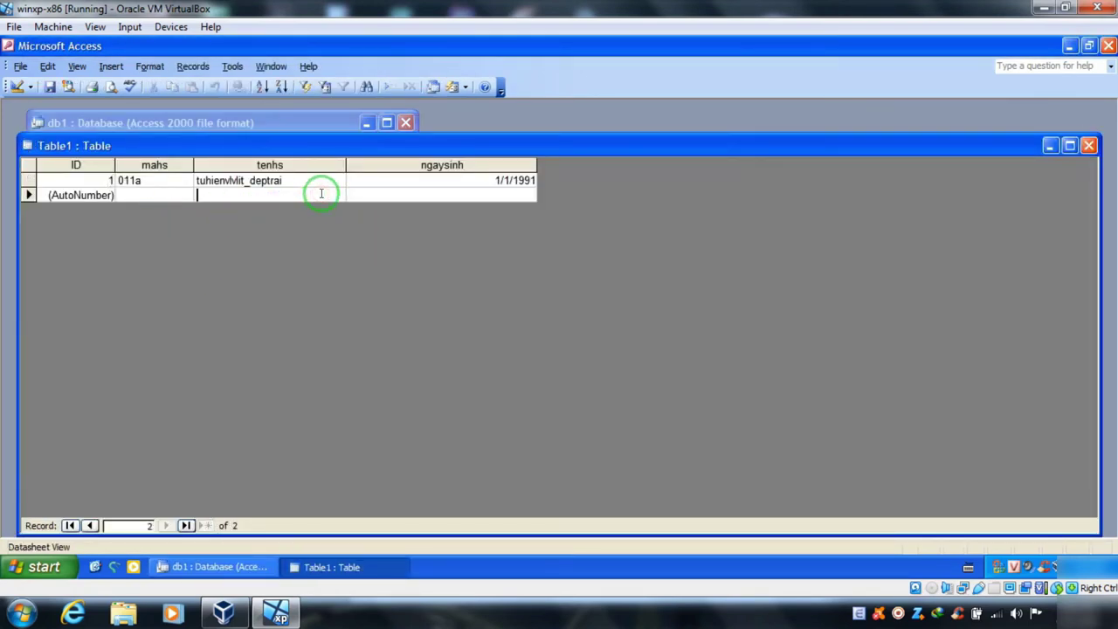
click(1108, 45)
right_click(335, 210)
click(367, 230)
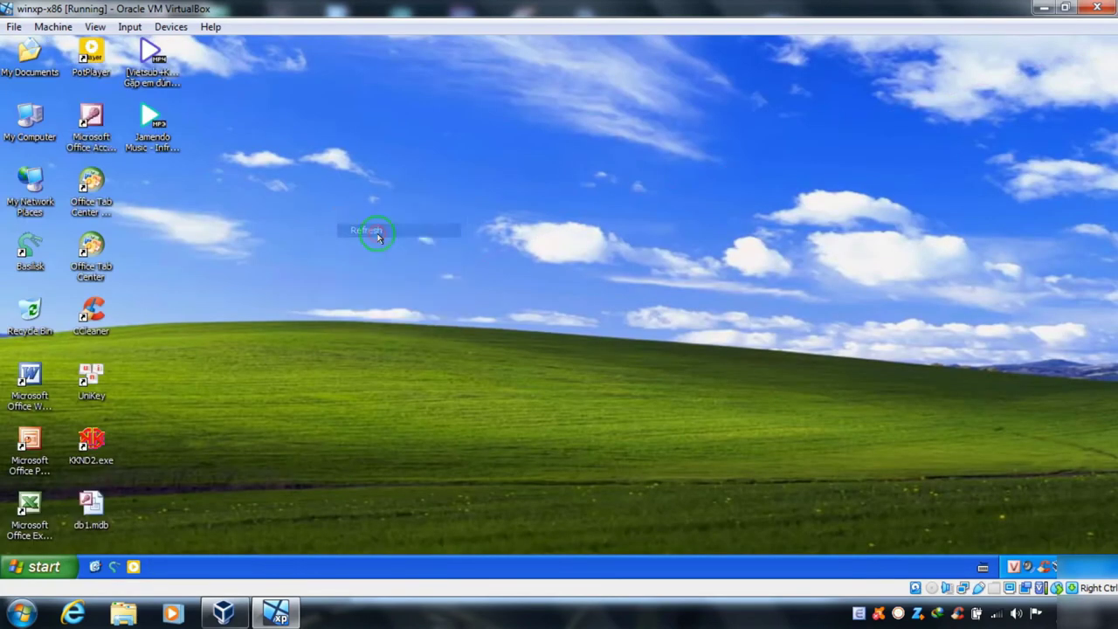
right_click(271, 211)
click(294, 232)
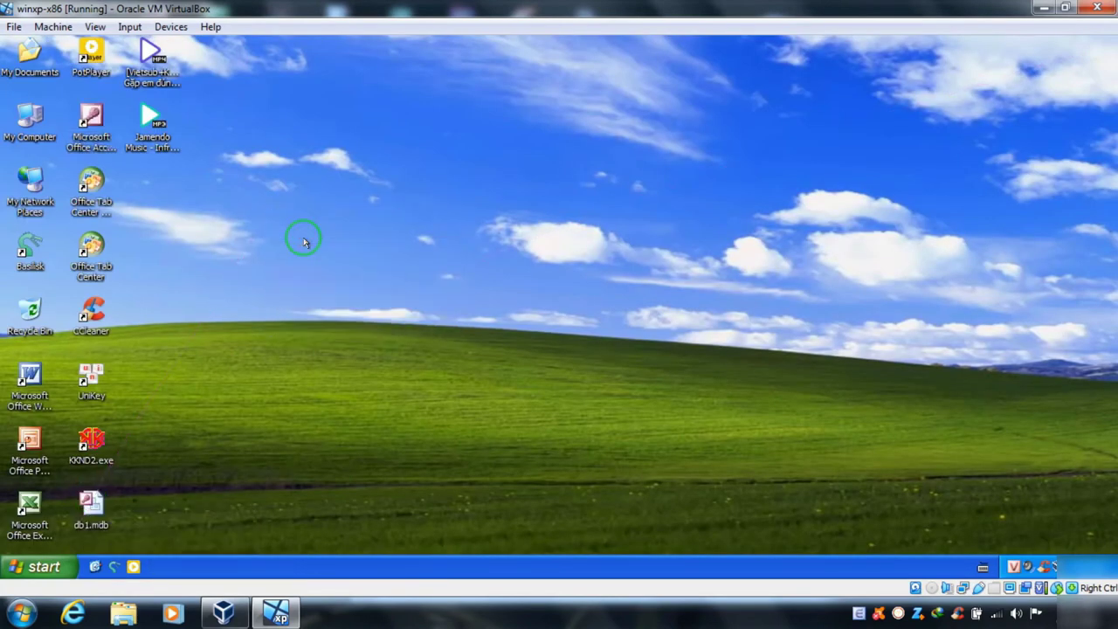
right_click(271, 153)
click(309, 170)
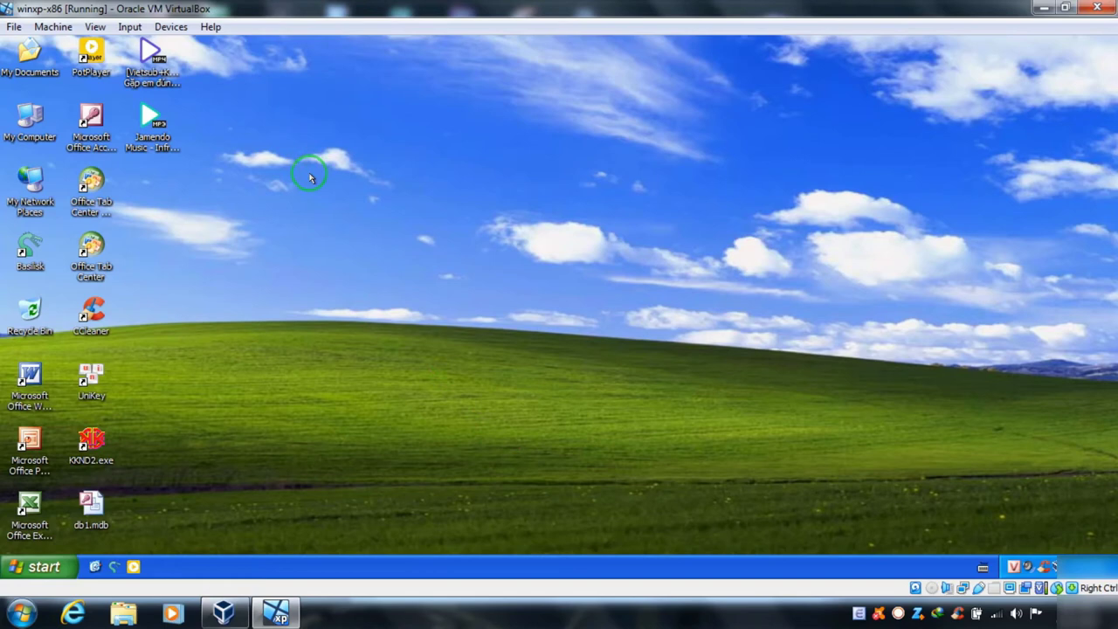
Switch to PowerPoint 2003 and enter the slide title "Mấy bác 8x rất quen giao diện này".
click(24, 448)
double_click(25, 449)
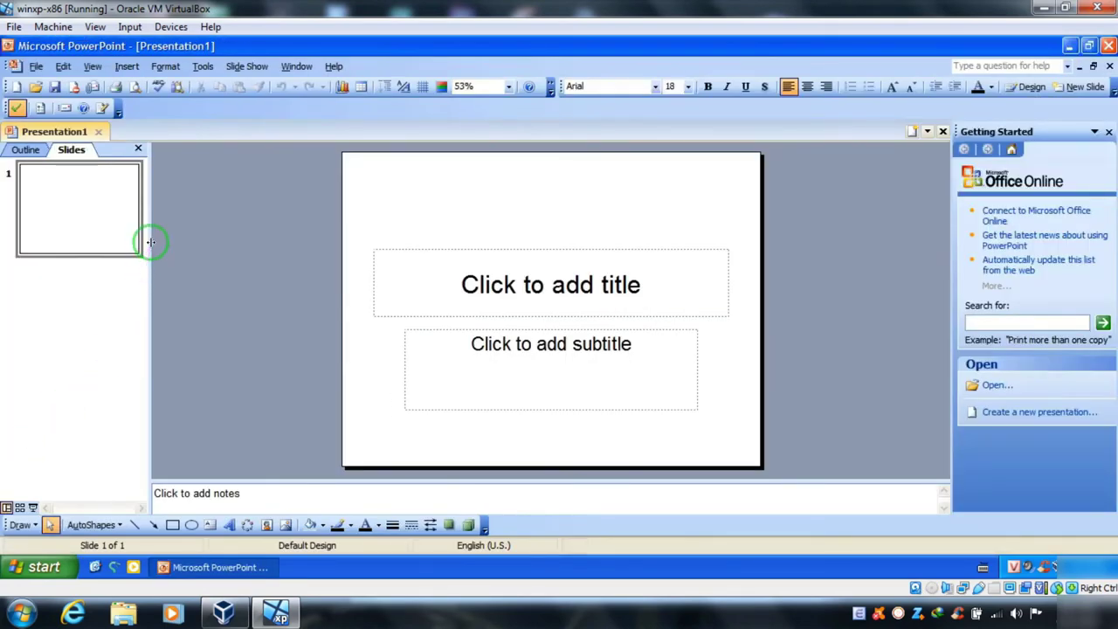
click(489, 259)
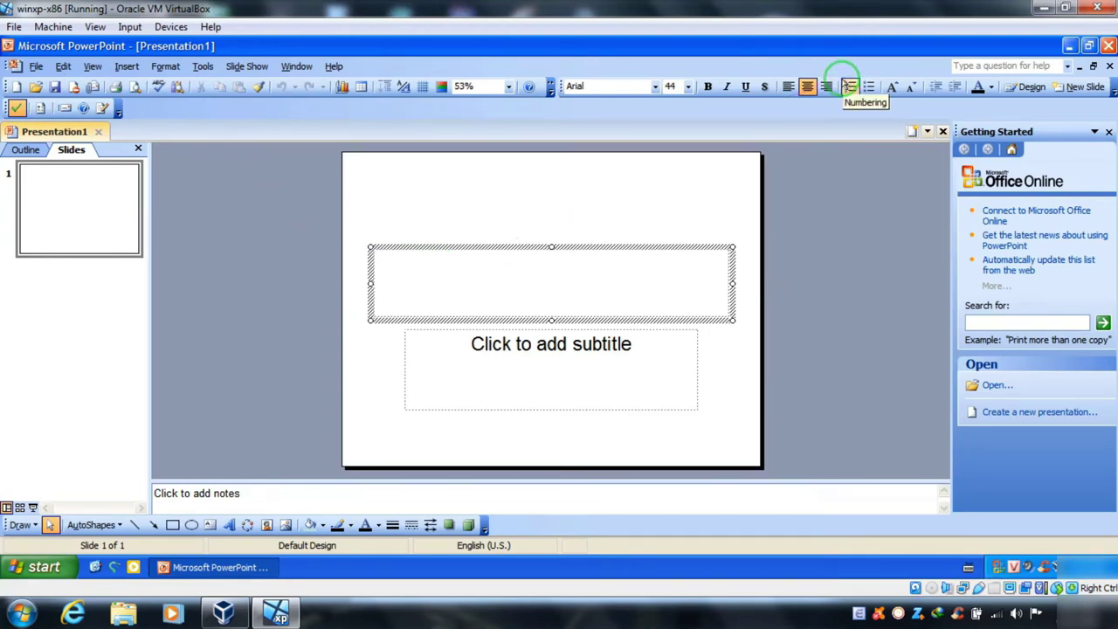
text(Mấy bác 8x)
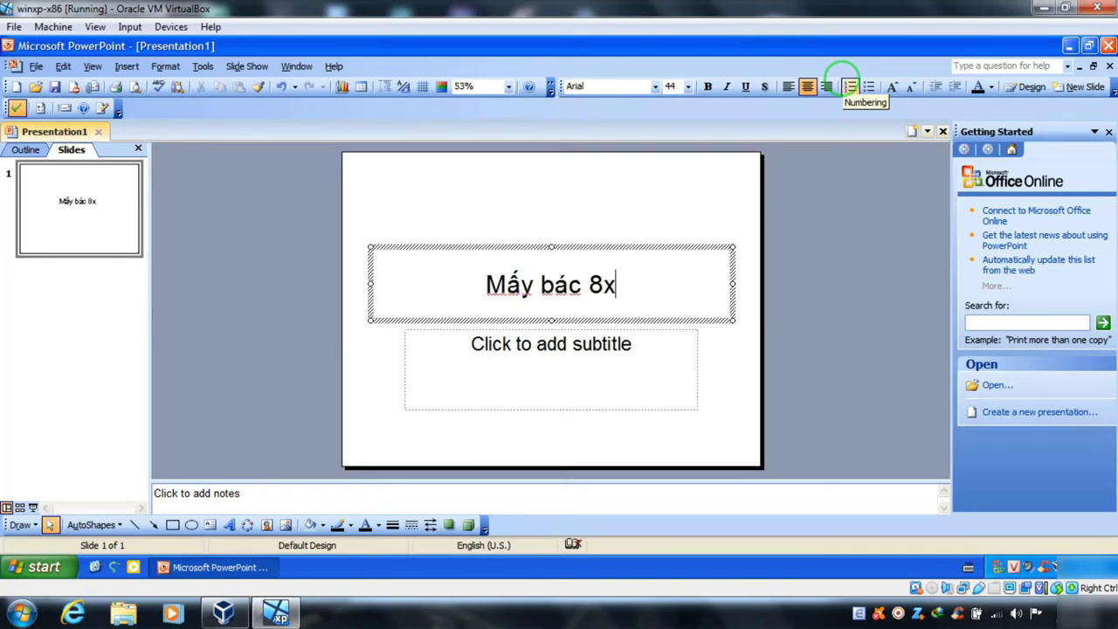
text( rất quen giao)
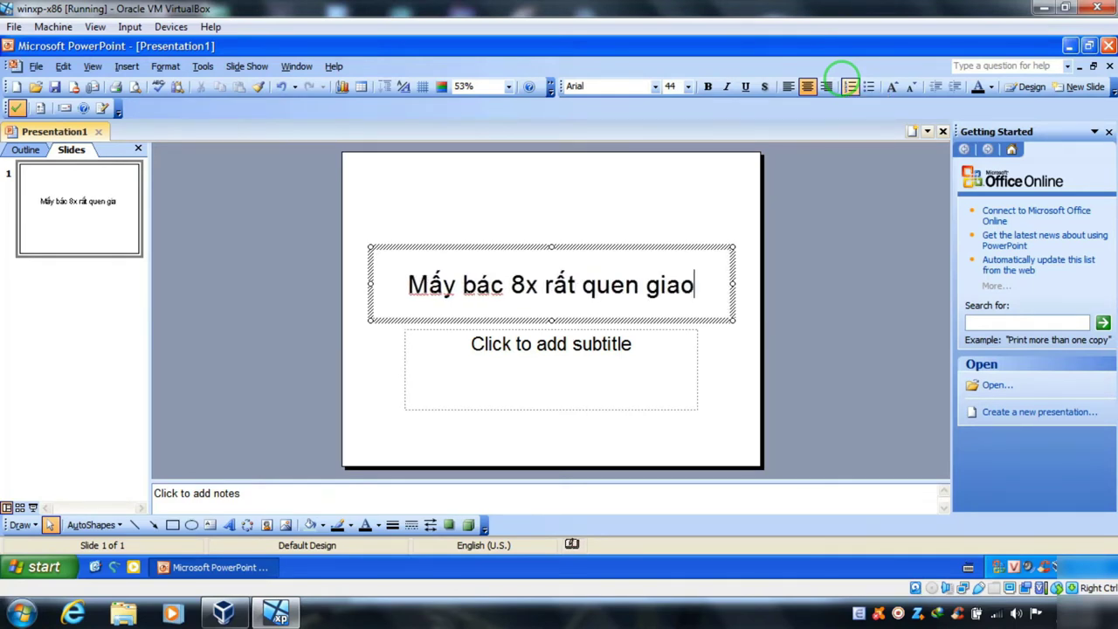
text( diện này)
Change the font colour of the whole slide title to an orange-red from the standard colours.
drag(612, 299, 419, 242)
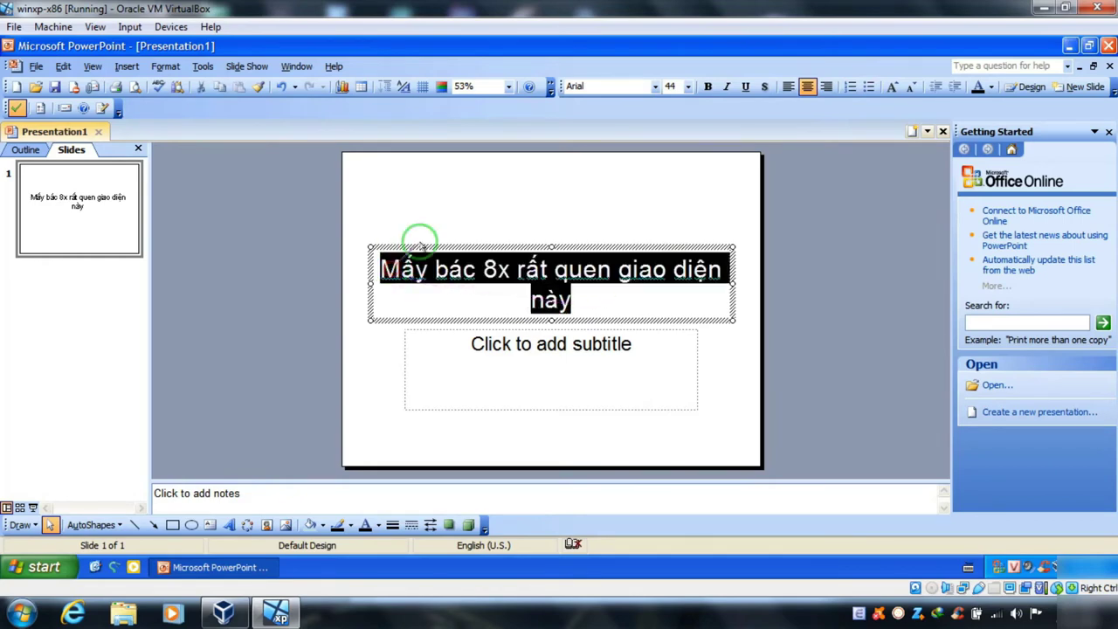
click(990, 86)
click(1030, 159)
click(519, 320)
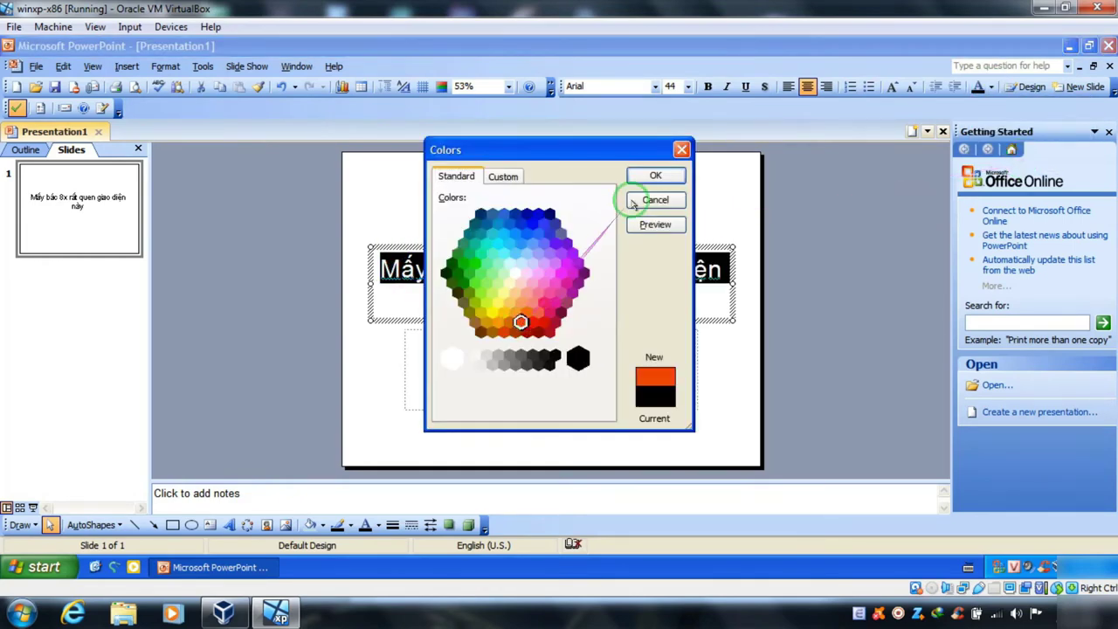
click(653, 174)
click(567, 392)
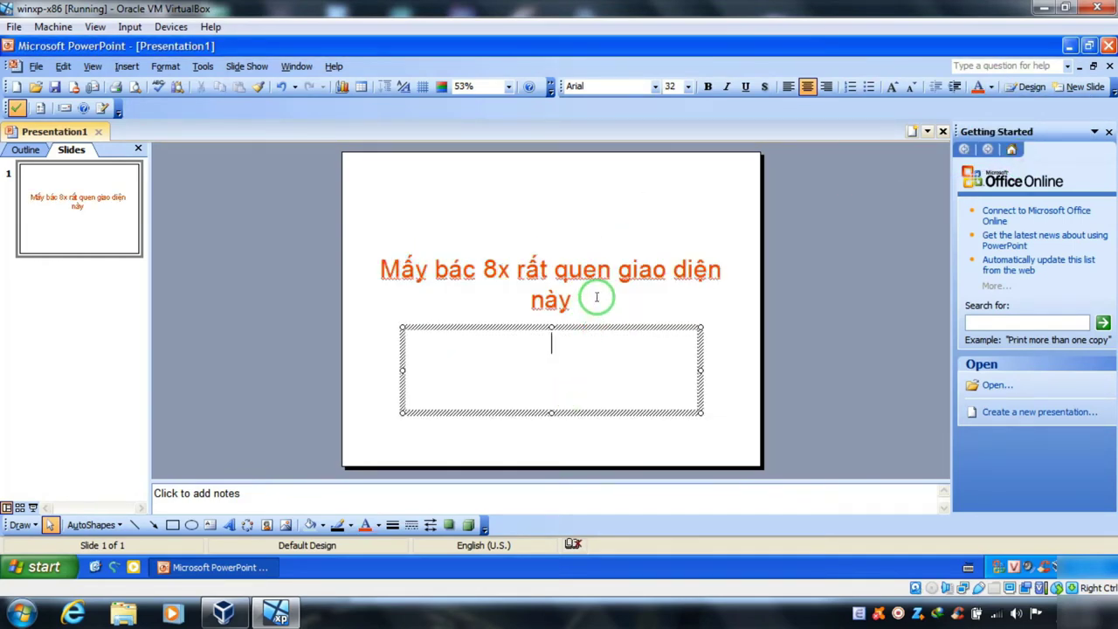
Try the Ocean design template, settle on the Crayons template, and close PowerPoint without saving the presentation.
click(1024, 87)
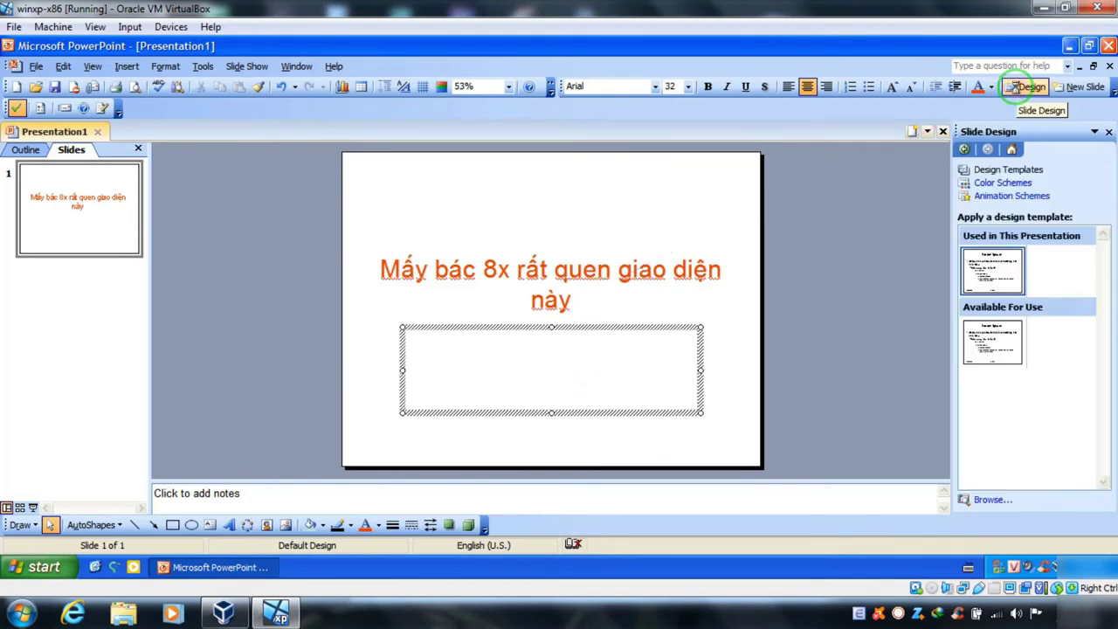
click(1060, 343)
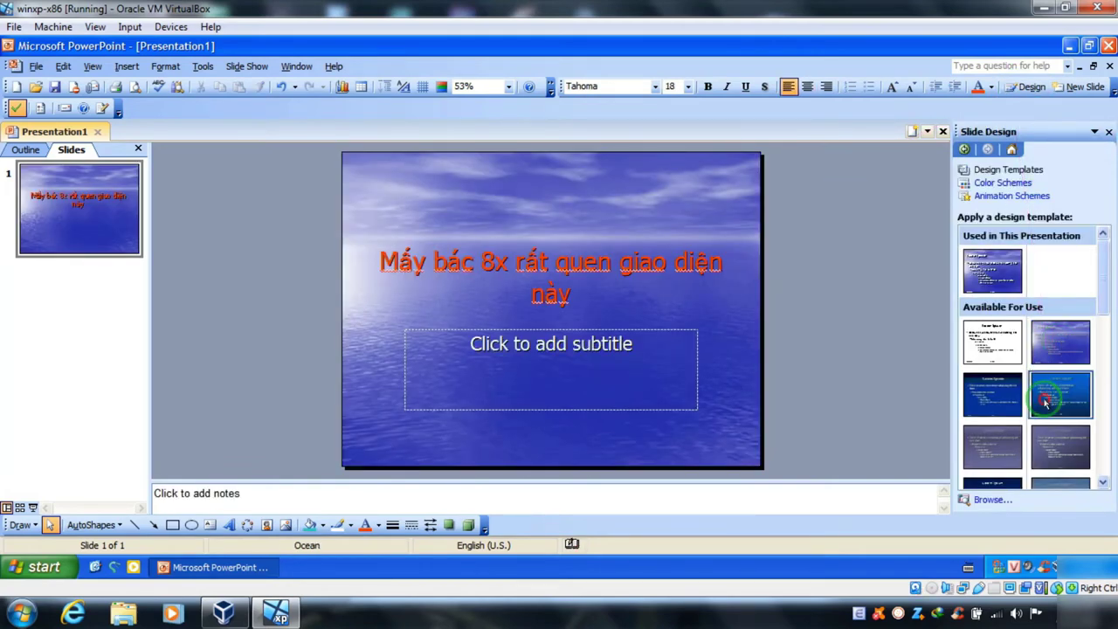
click(1051, 400)
scroll(1062, 397, down, 1)
click(1062, 400)
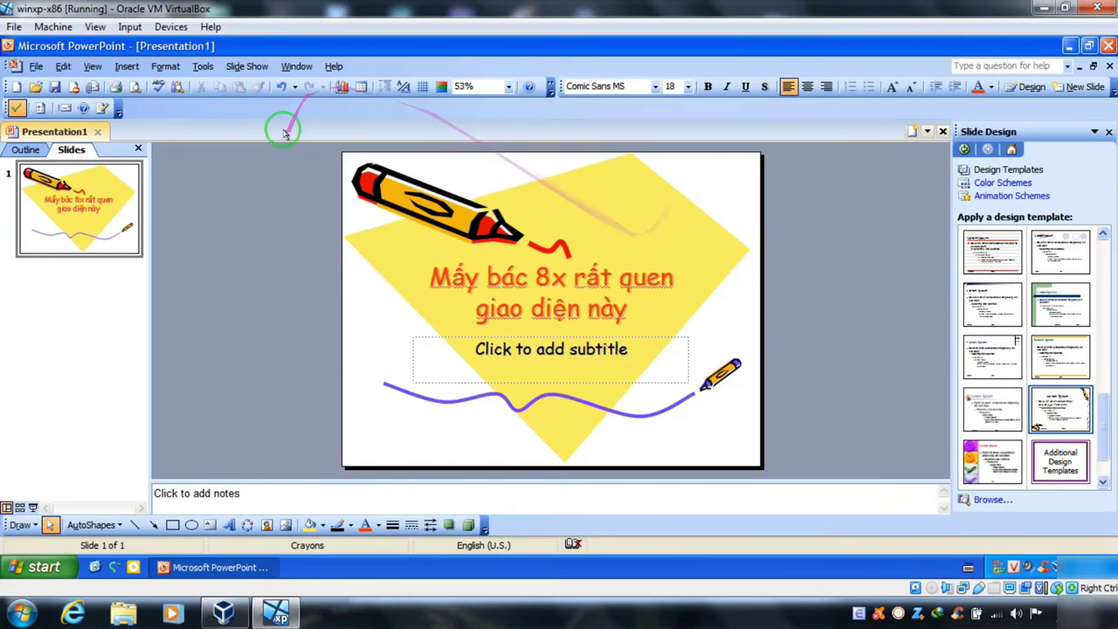
click(1107, 45)
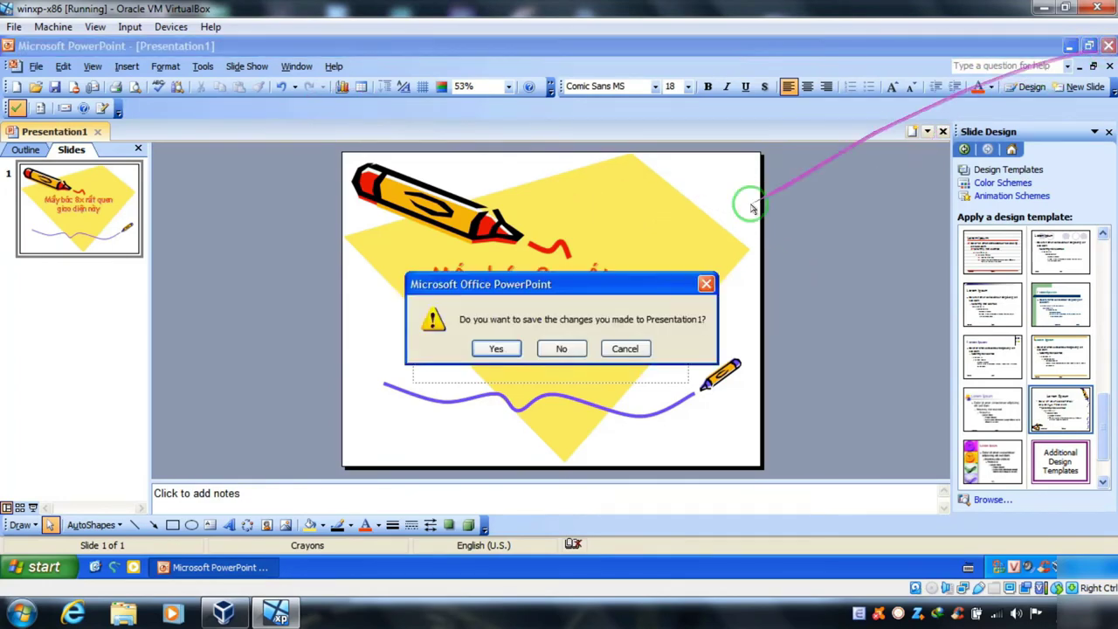
click(561, 349)
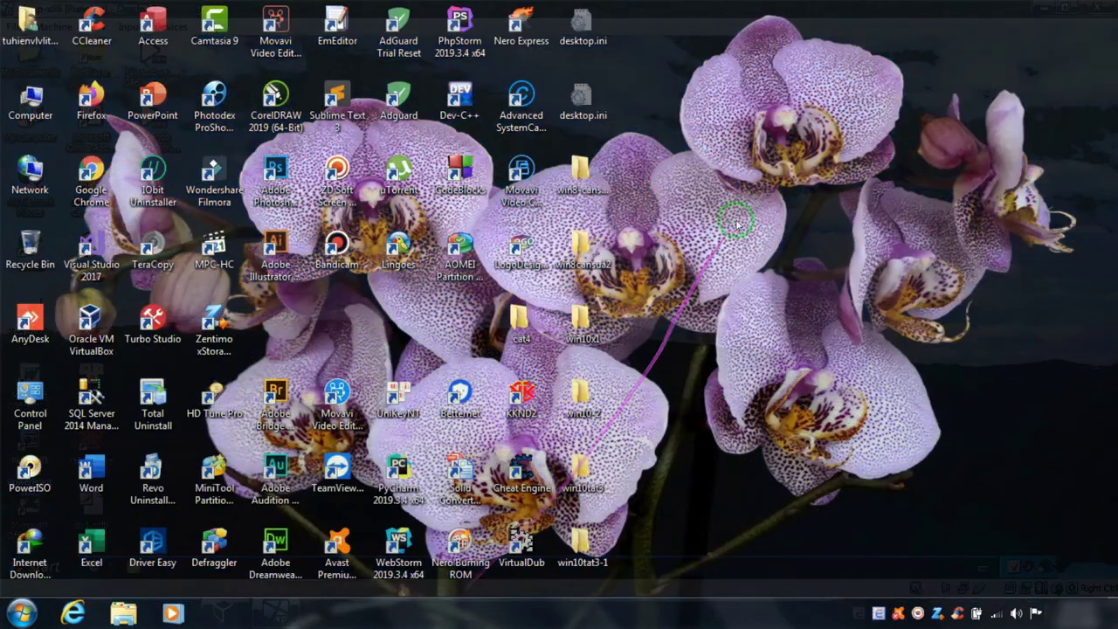
On the Windows 7 host, browse the personalization themes and set the blue Windows 7 logo picture as the desktop background.
right_click(742, 213)
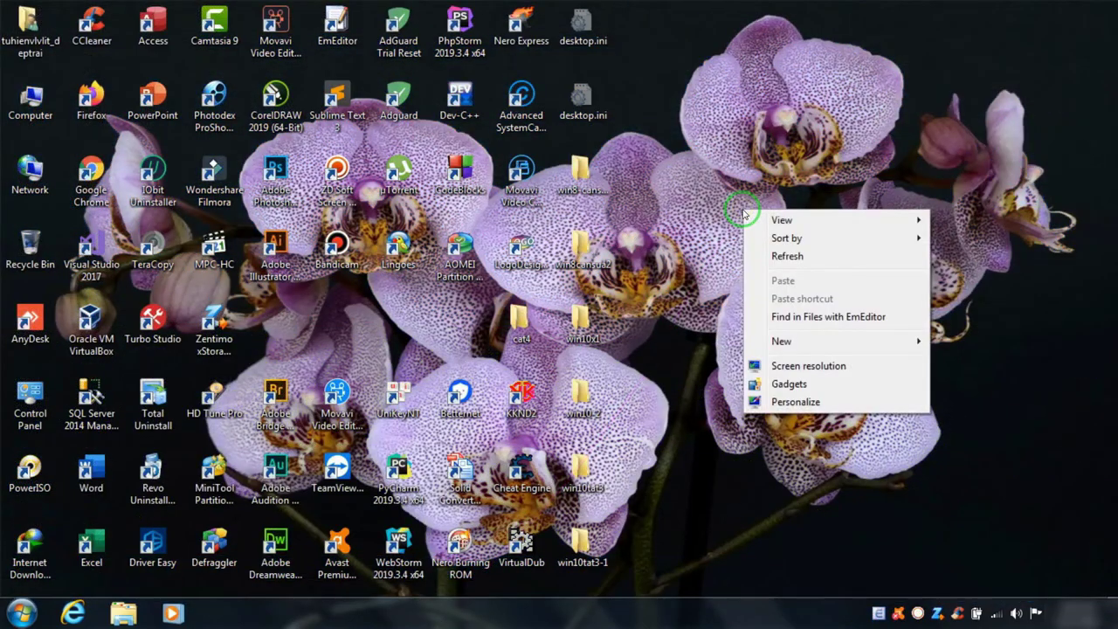
click(794, 402)
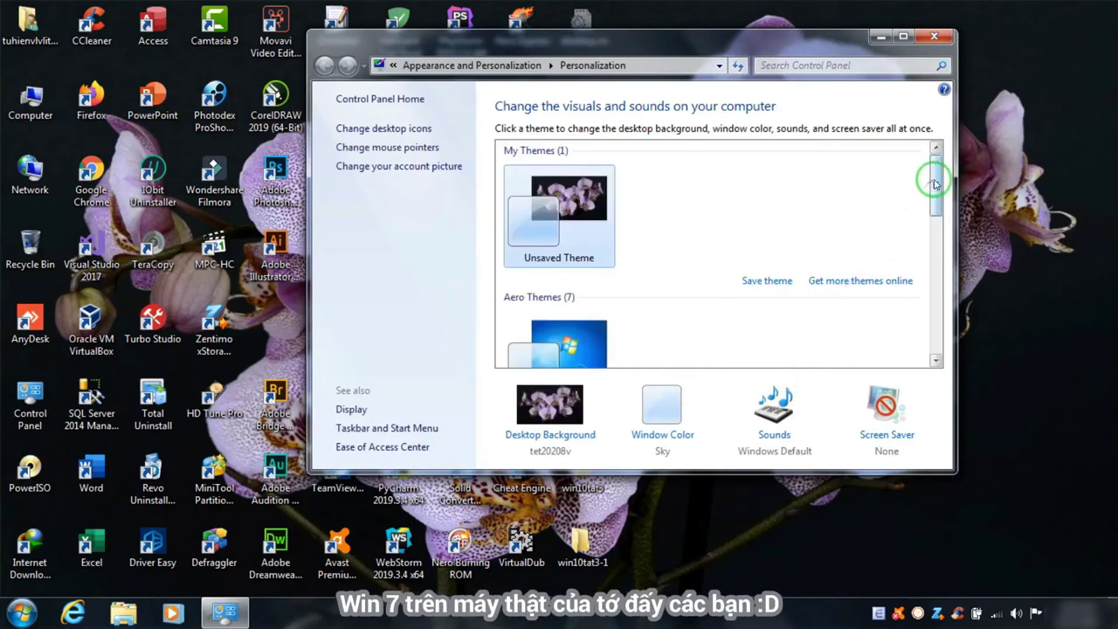
drag(934, 183, 938, 205)
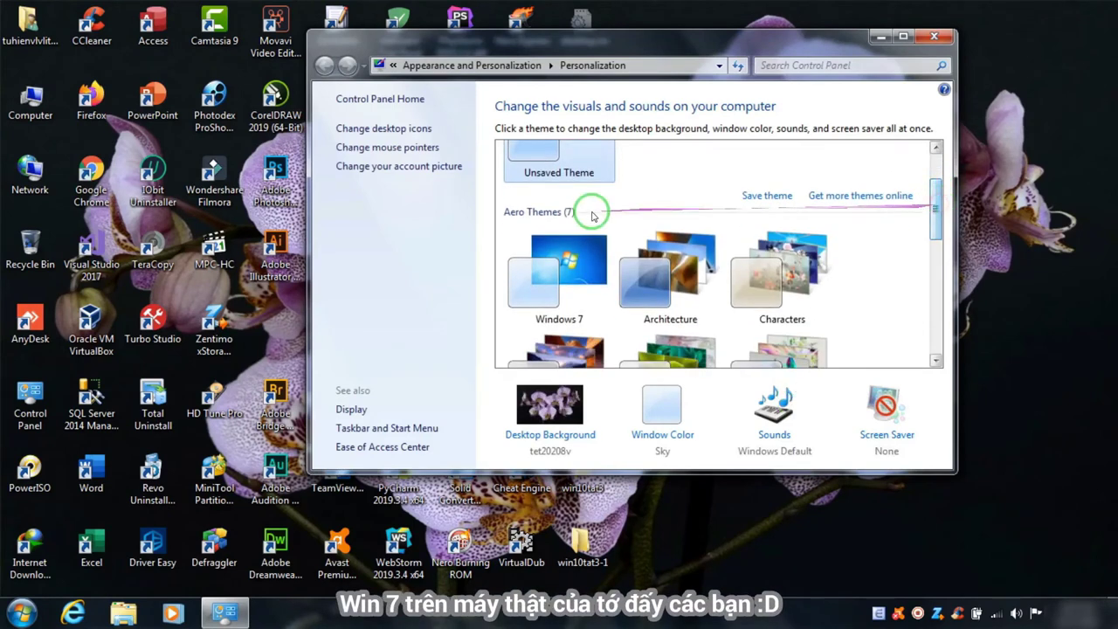
click(597, 271)
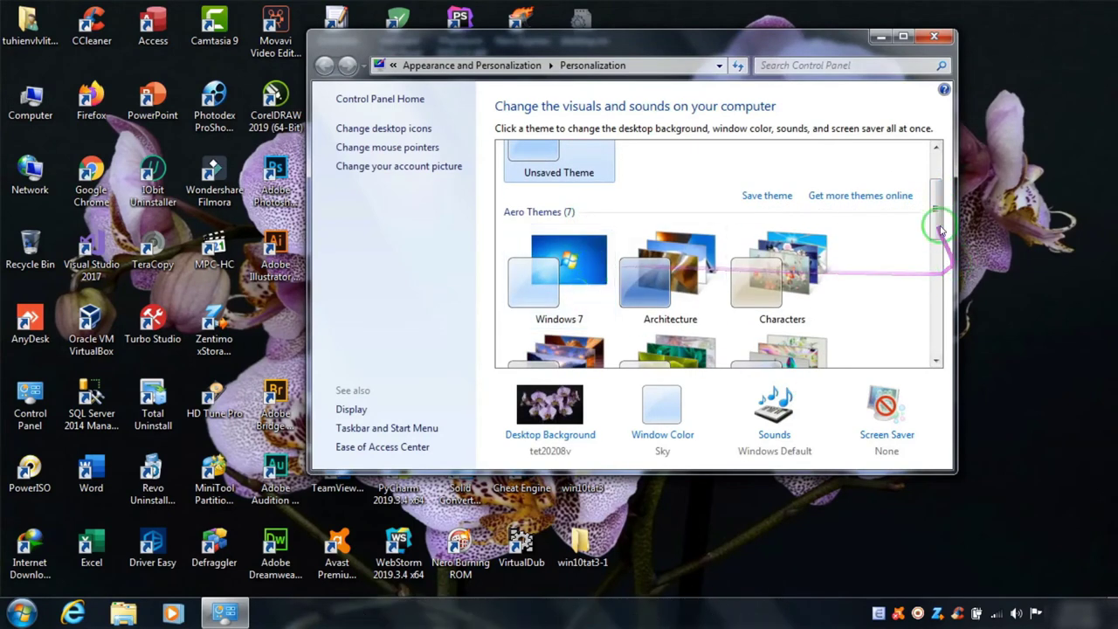
drag(935, 225, 943, 351)
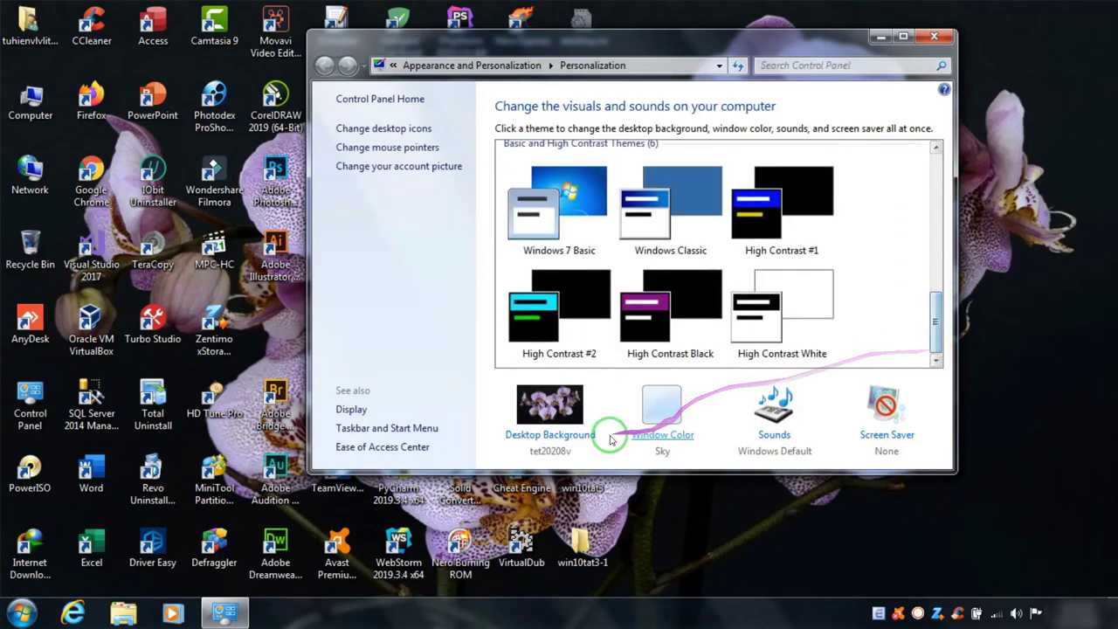
click(551, 436)
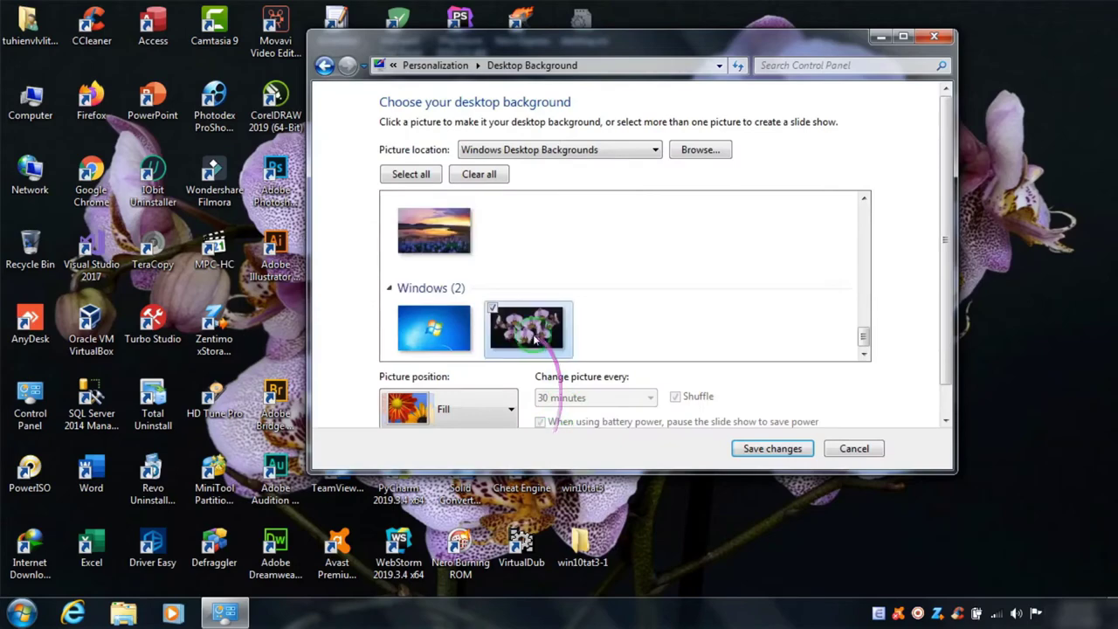
click(397, 308)
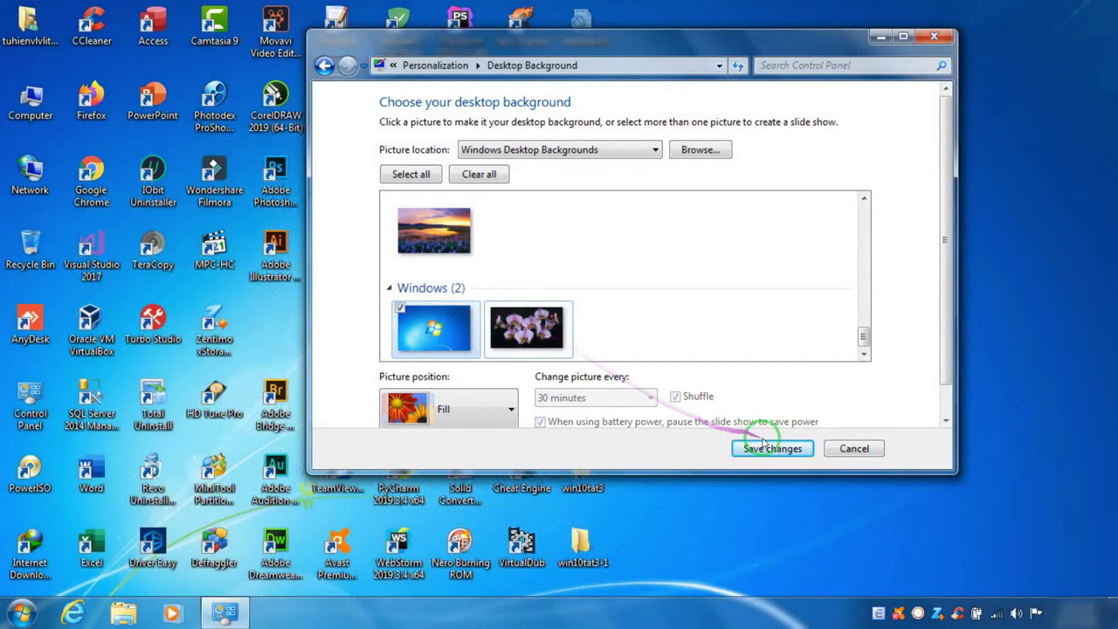
click(765, 443)
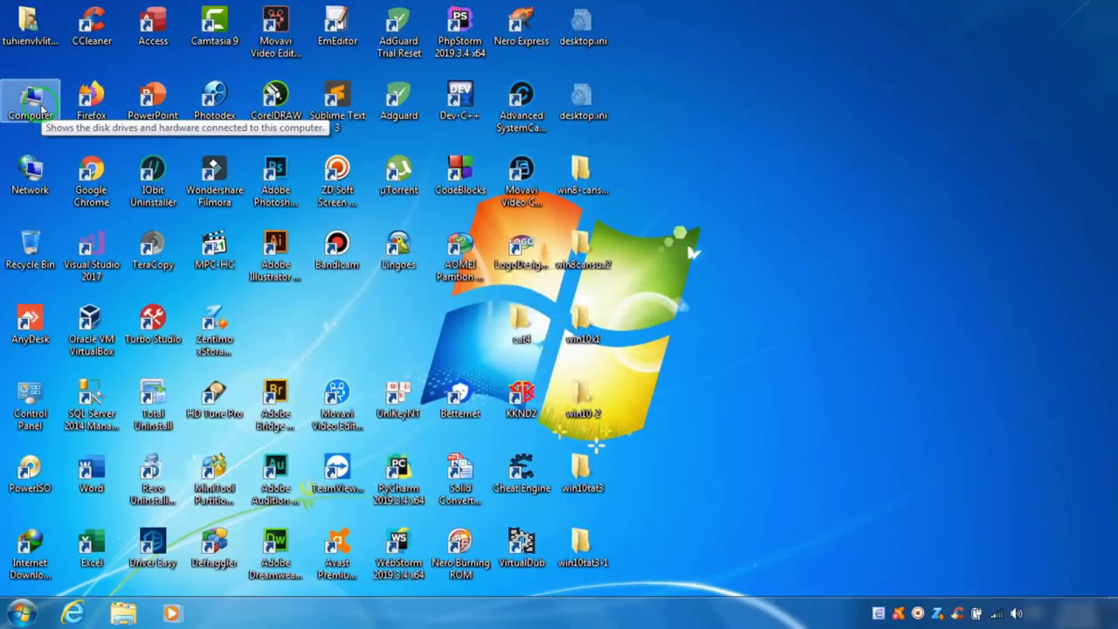
Open the system properties of the host computer.
right_click(39, 108)
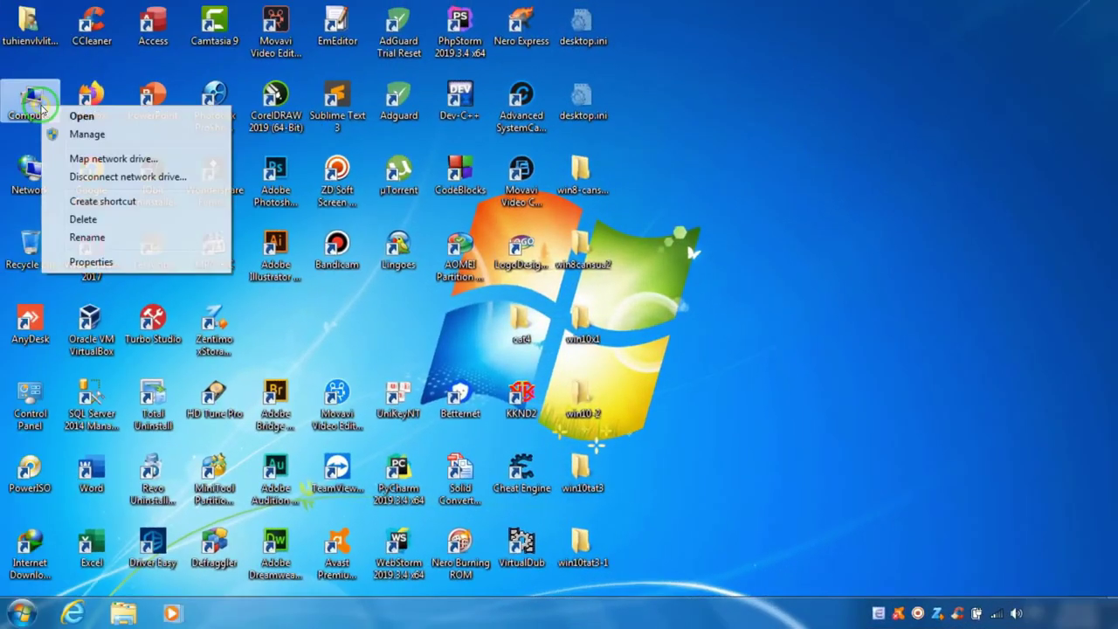
click(98, 267)
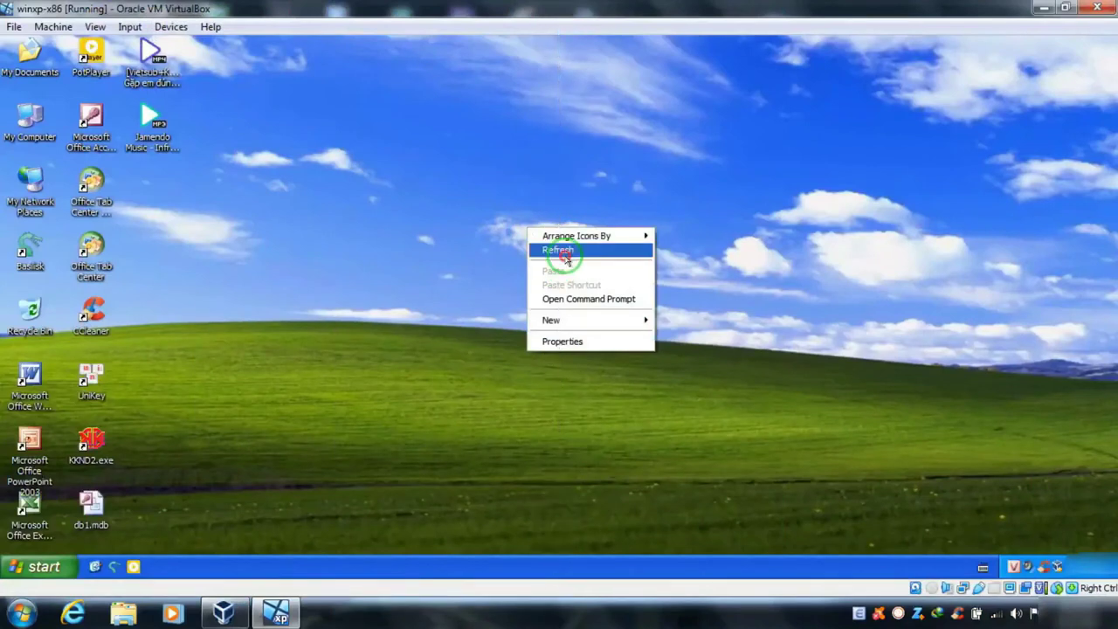
Return to the Windows XP virtual machine, refresh its desktop and play the Jamendo Music Infraction Crazy_EDM MP3 file.
click(559, 251)
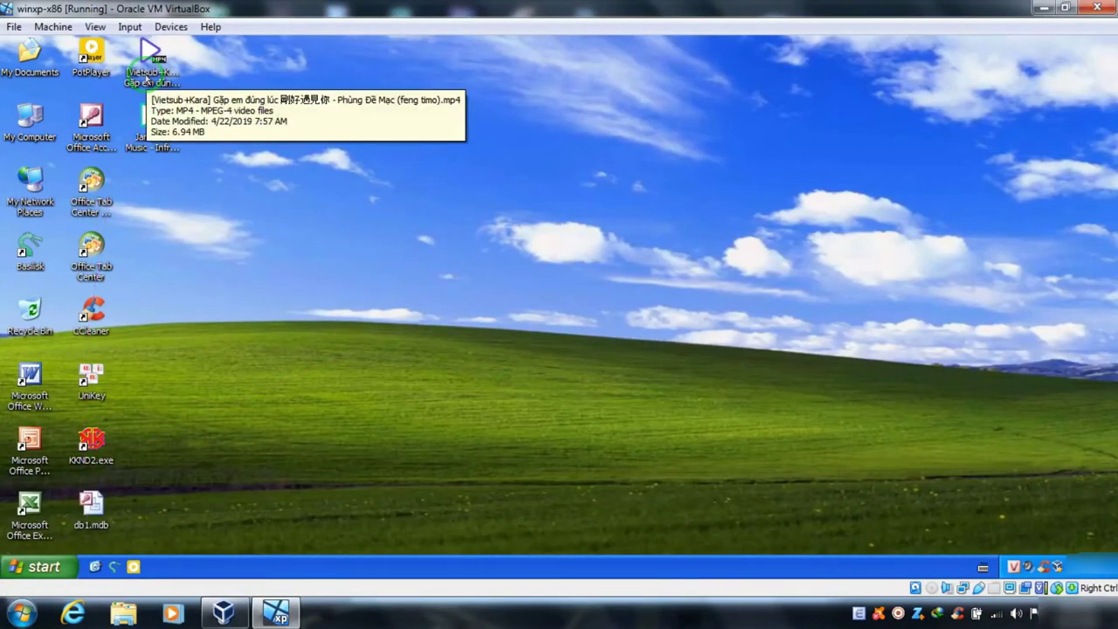
click(144, 128)
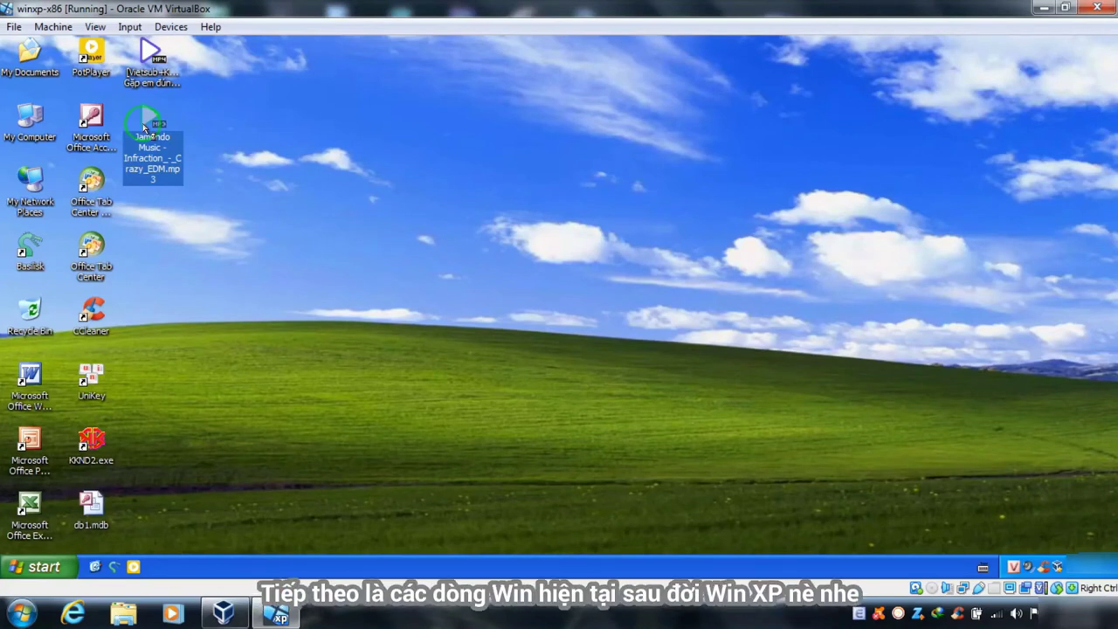
double_click(142, 123)
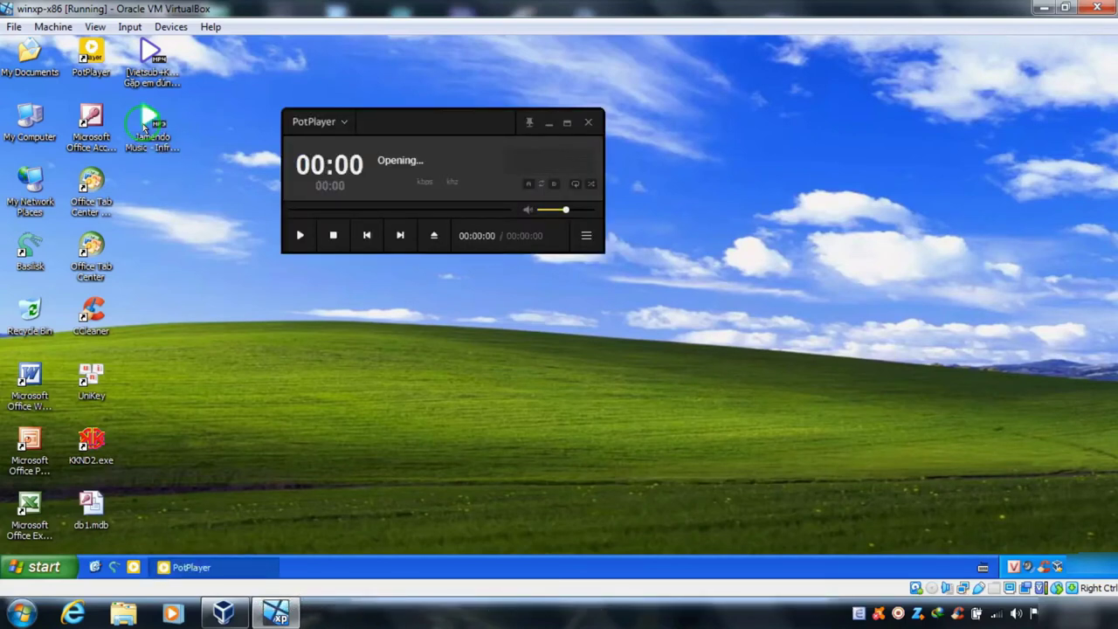
Start playback of the opened MP3 file in PotPlayer on the Windows XP virtual machine.
click(300, 233)
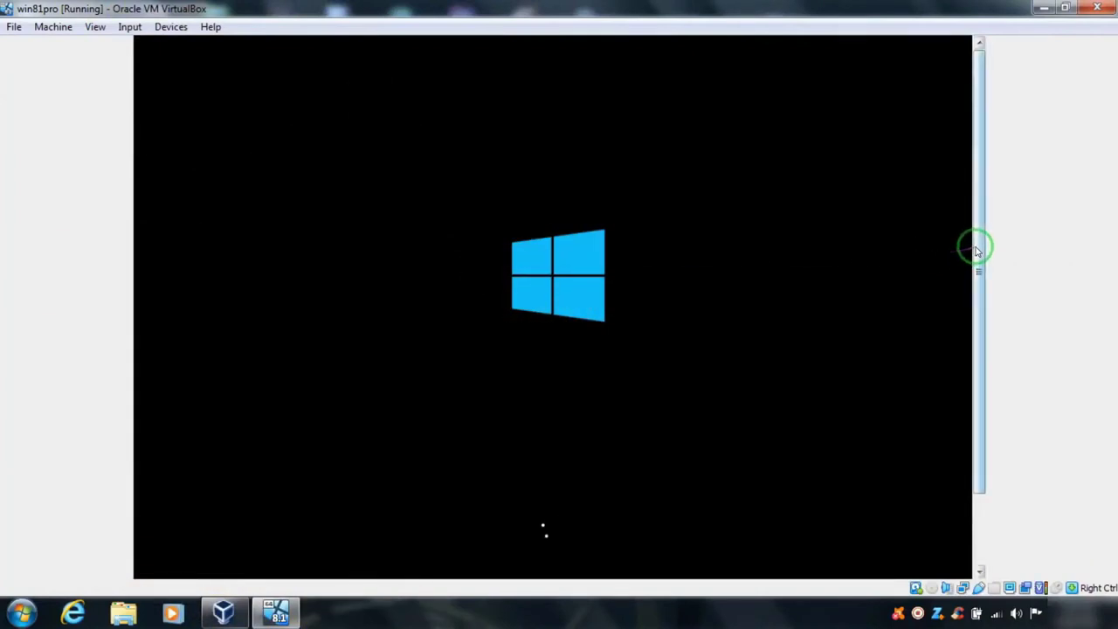
Switch to the win81pro virtual machine, dismiss its lock screen and sign in with the account password.
mouse_move(975, 244)
mouse_down()
mouse_move(958, 352)
mouse_move(973, 242)
mouse_up()
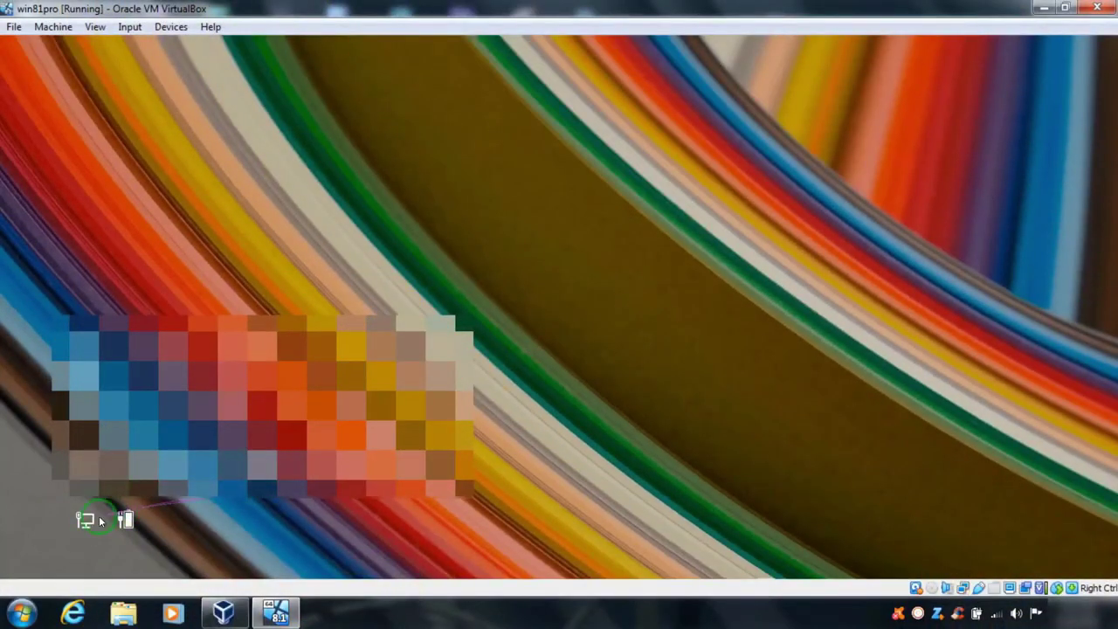
drag(558, 428, 530, 280)
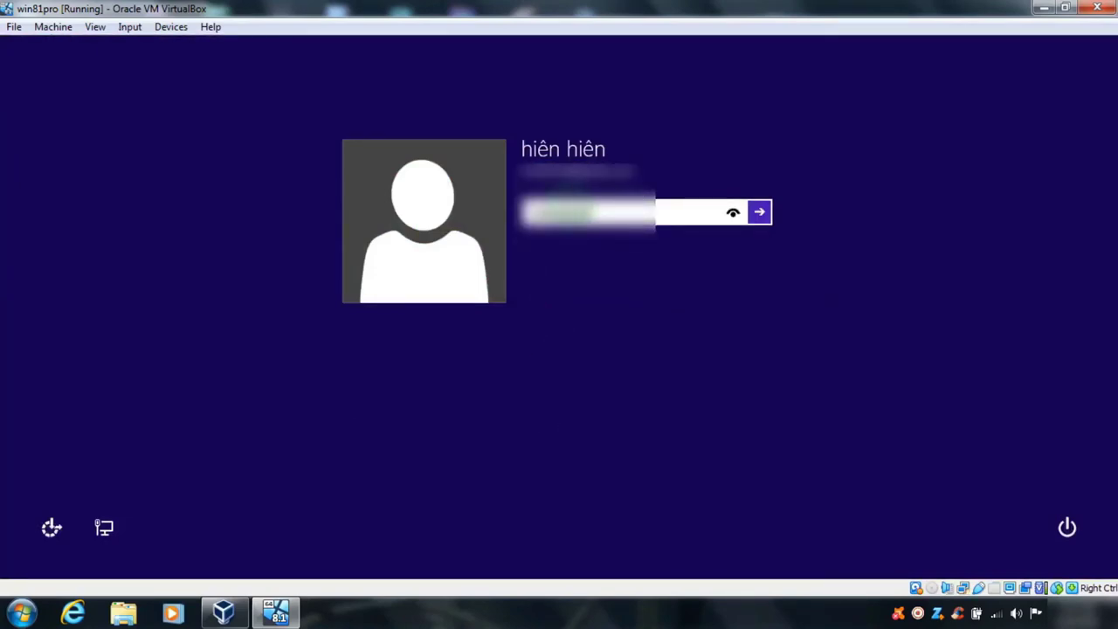
click(754, 212)
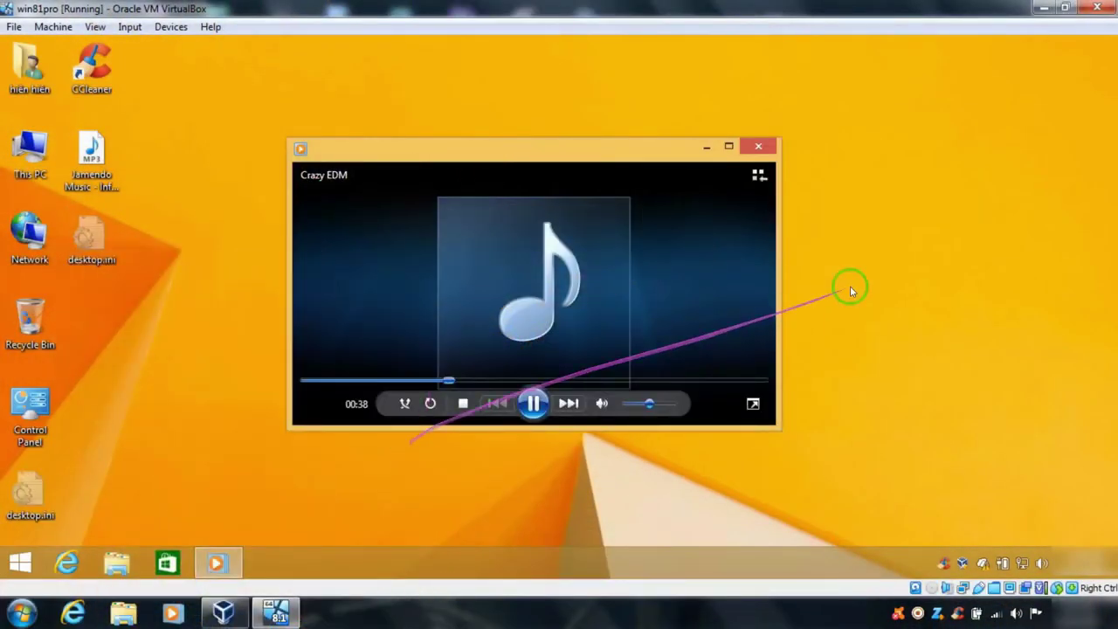
Refresh the Windows 8.1 desktop and open Control Panel.
right_click(914, 237)
click(934, 281)
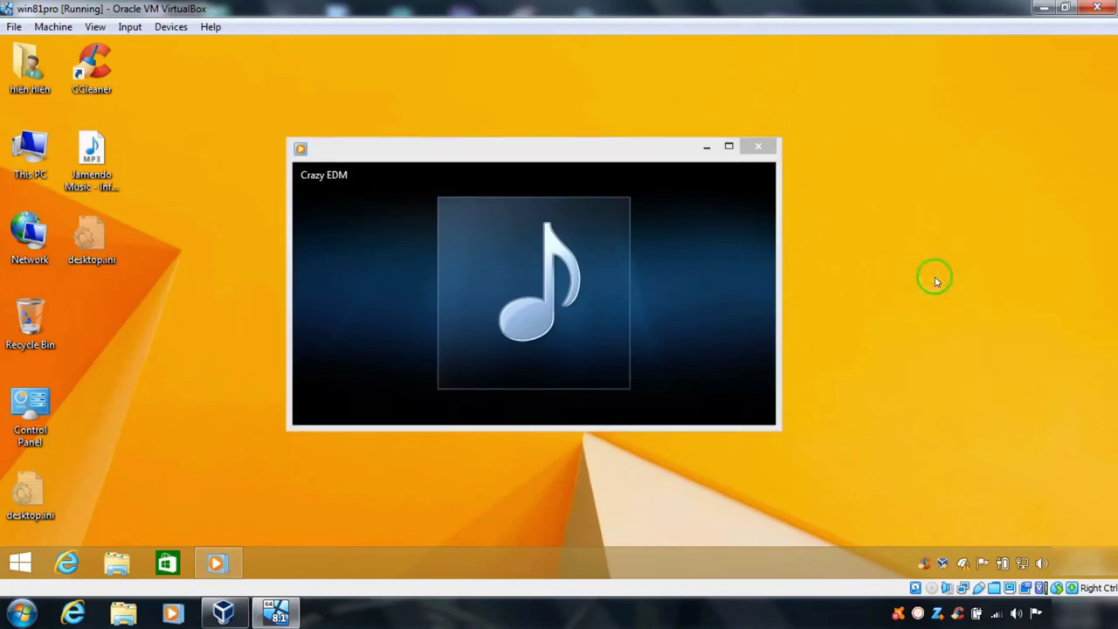
mouse_move(612, 286)
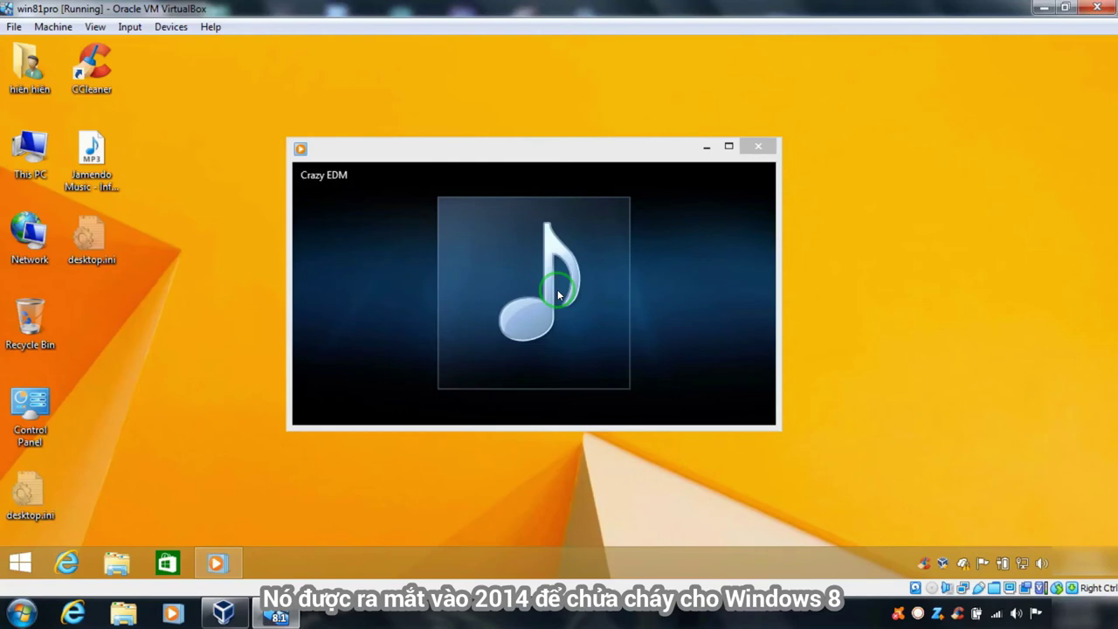
double_click(34, 417)
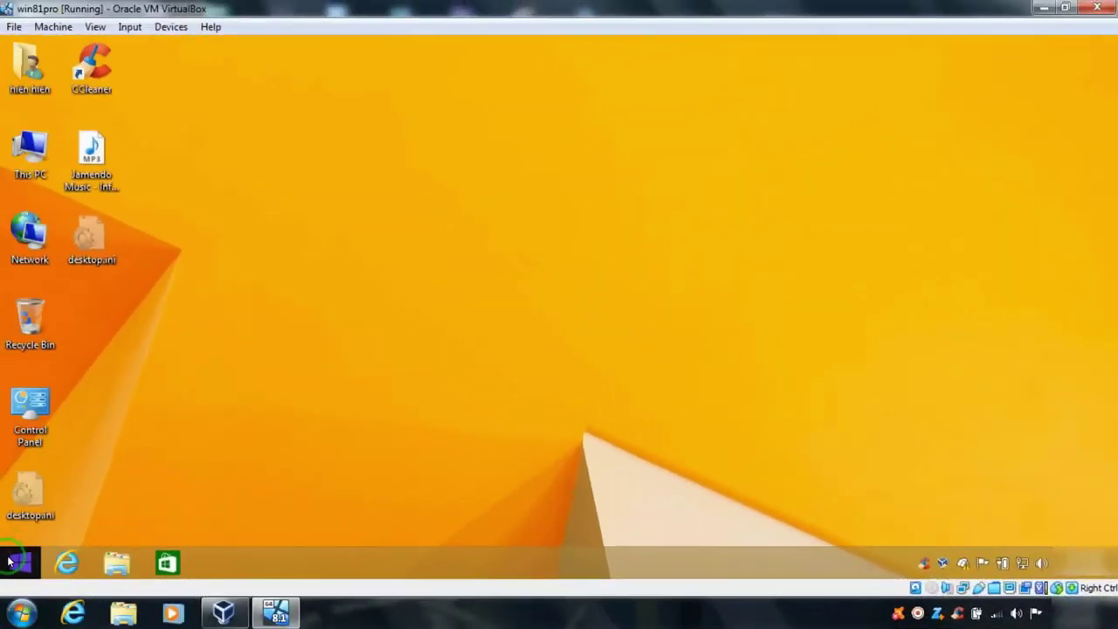
Shut down the Windows 8.1 virtual machine from its Start screen.
click(14, 560)
click(1015, 103)
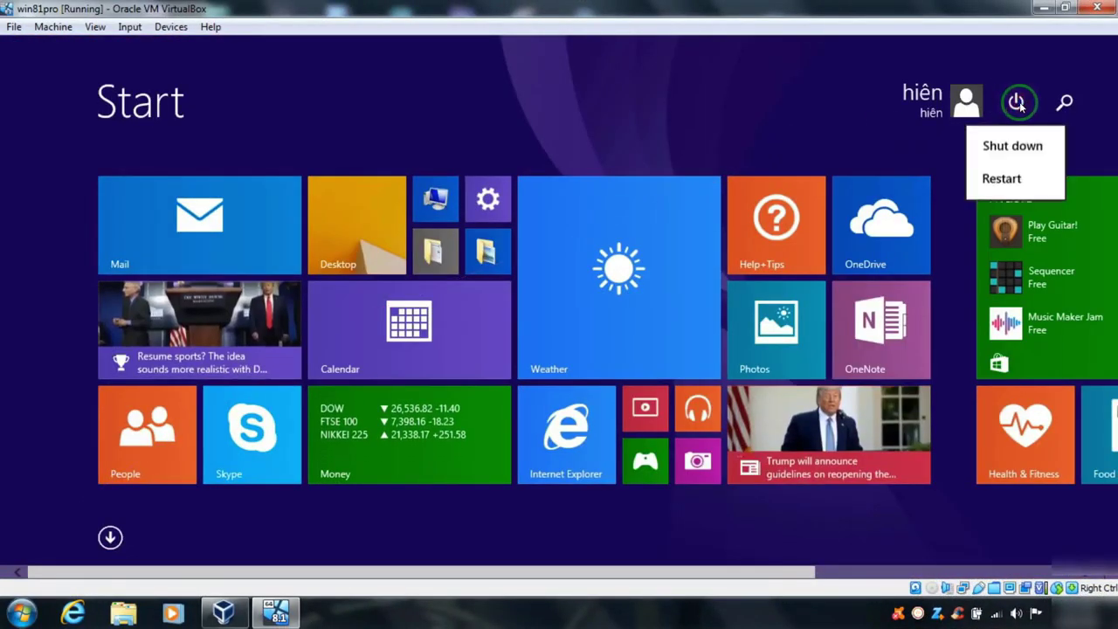
click(997, 144)
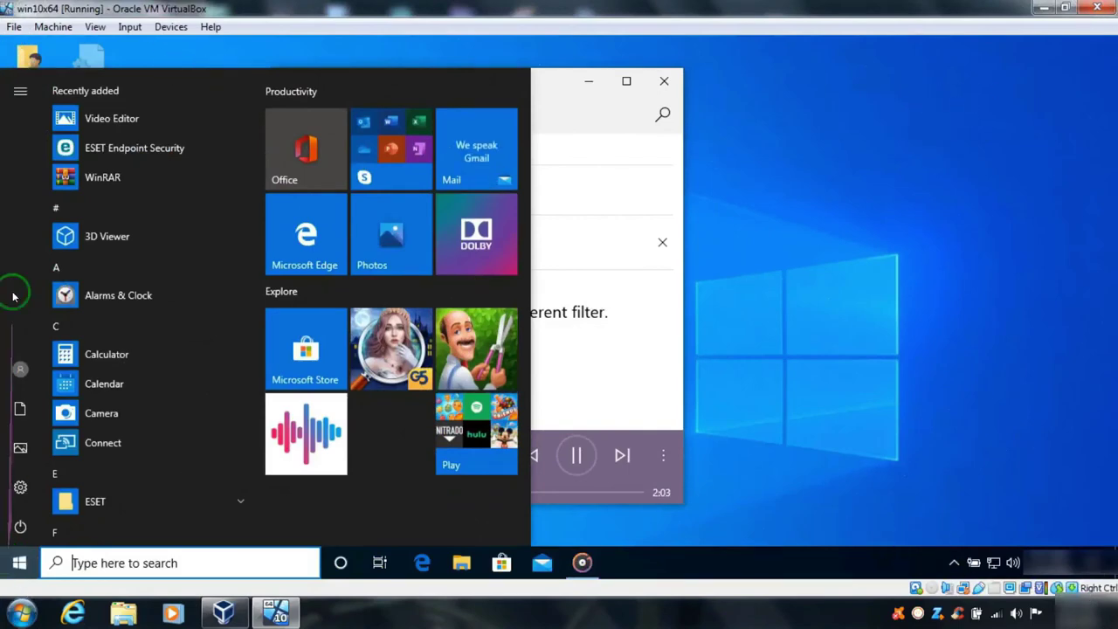
In the Windows 10 virtual machine, expand the Start menu's sidebar labels and return to the desktop.
click(25, 92)
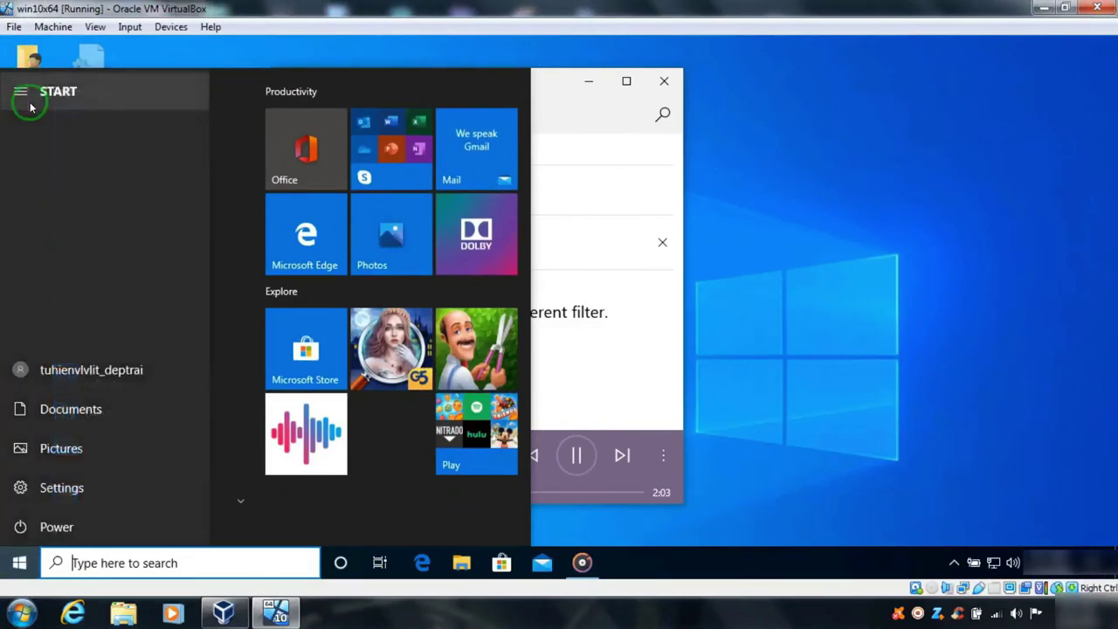
click(928, 169)
right_click(902, 138)
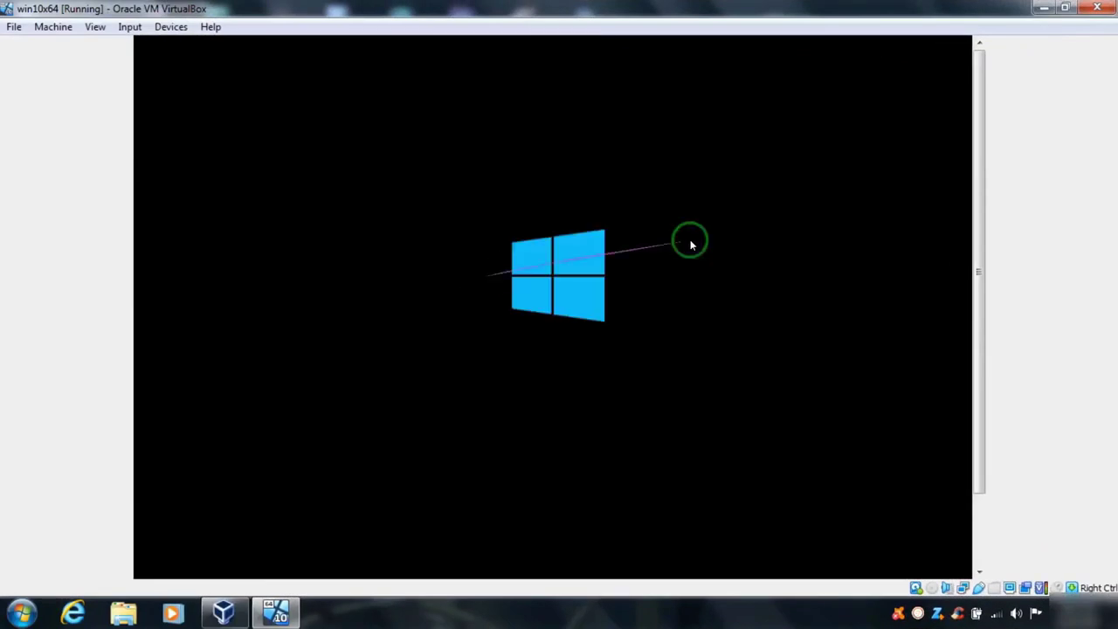
drag(979, 152, 971, 179)
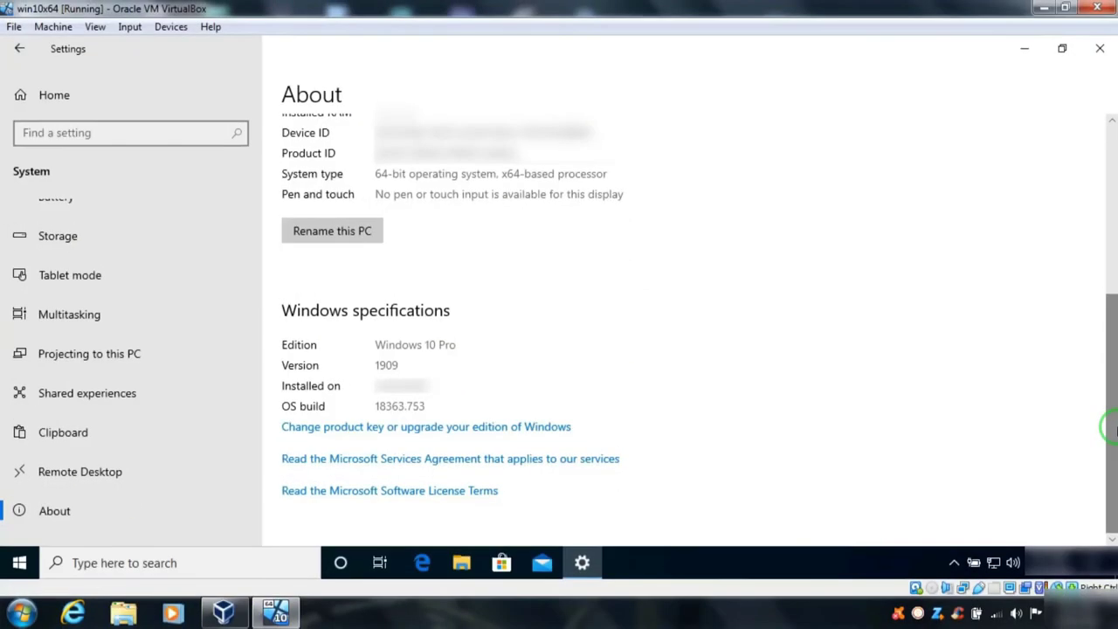
Leave the About page in Settings and shut down the Windows 10 virtual machine.
click(895, 365)
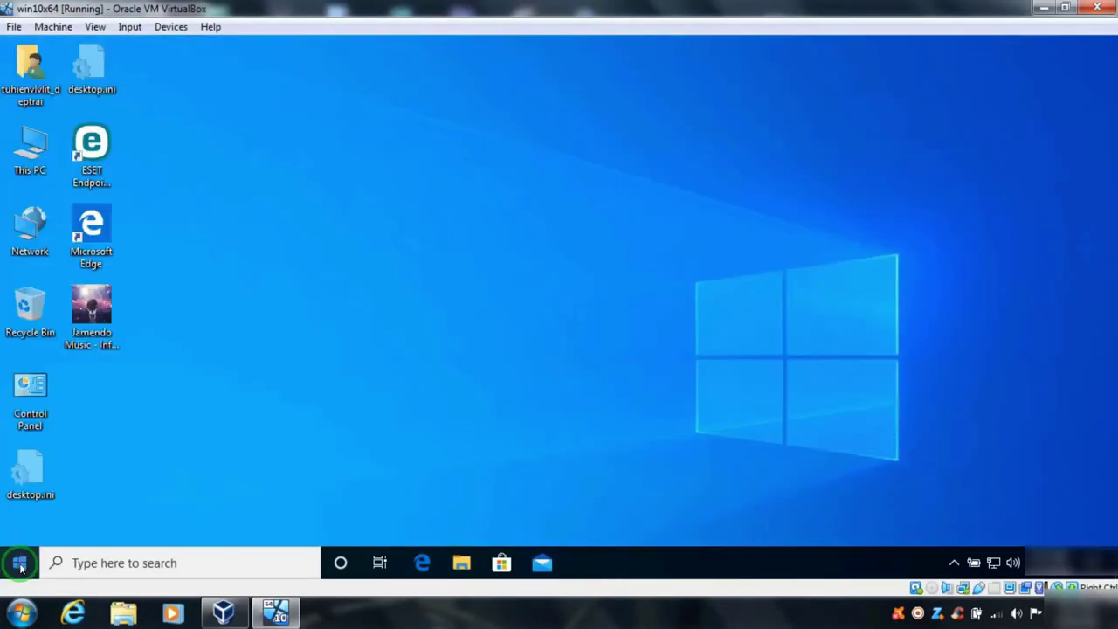
click(19, 561)
click(20, 528)
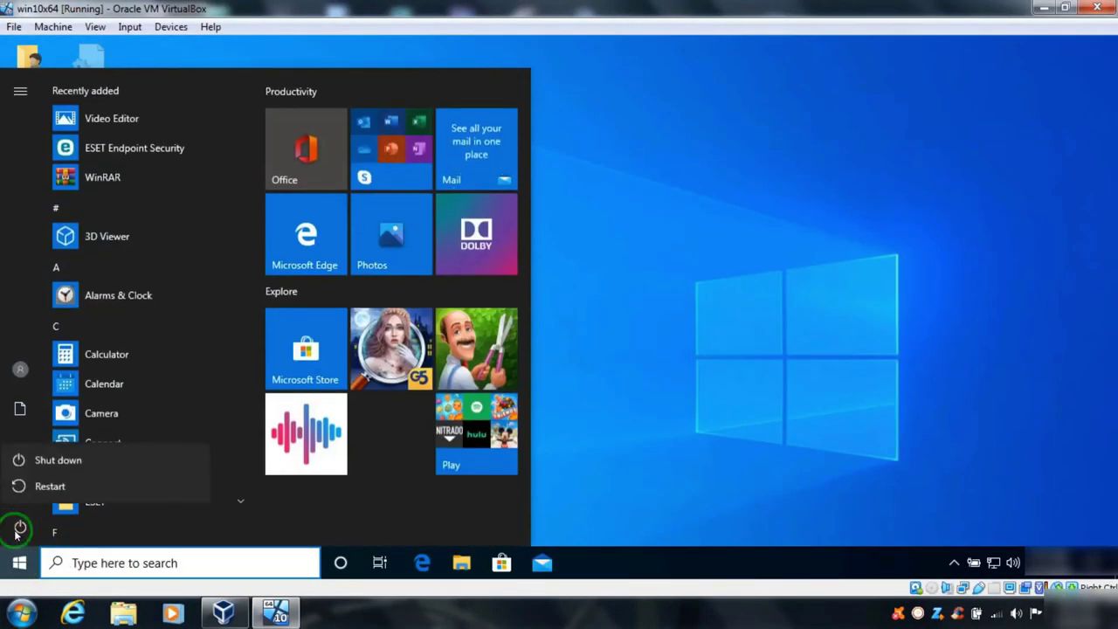
click(39, 460)
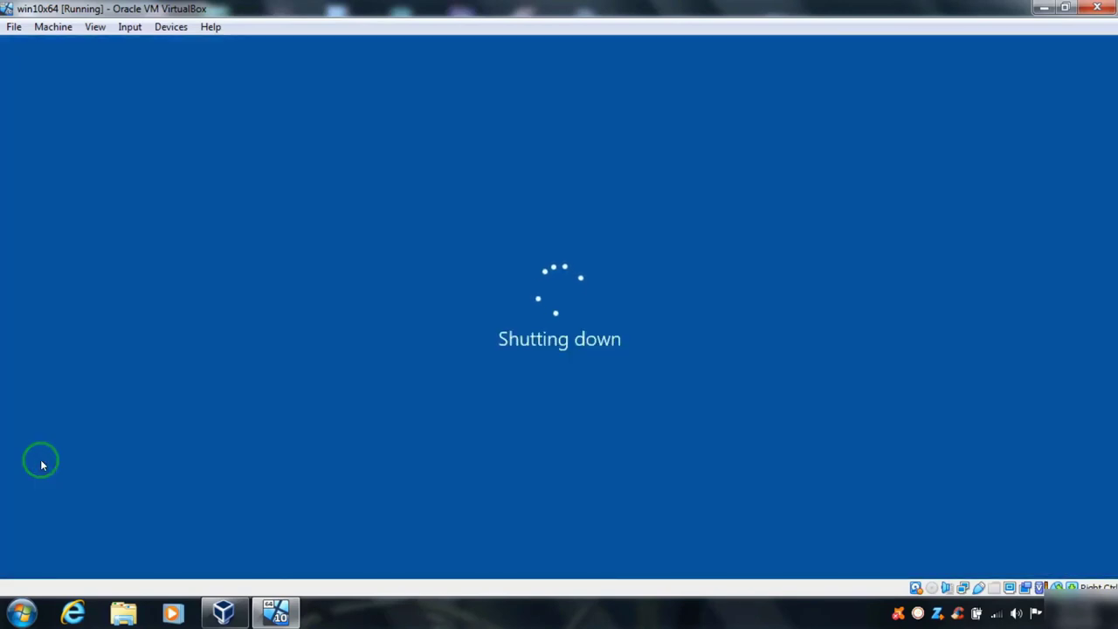